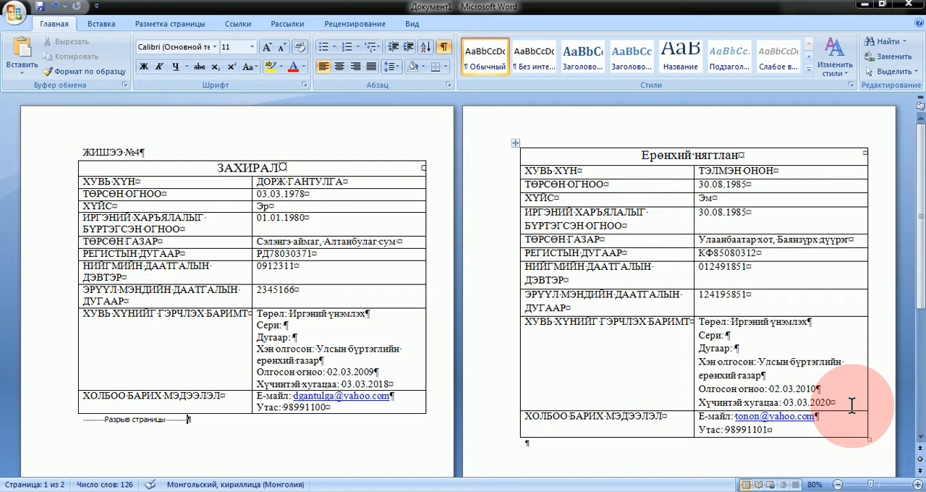
Step: Switch from Word to the 1C:Предприятие accounting database and open the Байгууллага list
{"action": "left_click", "coordinate": [867, 6]}
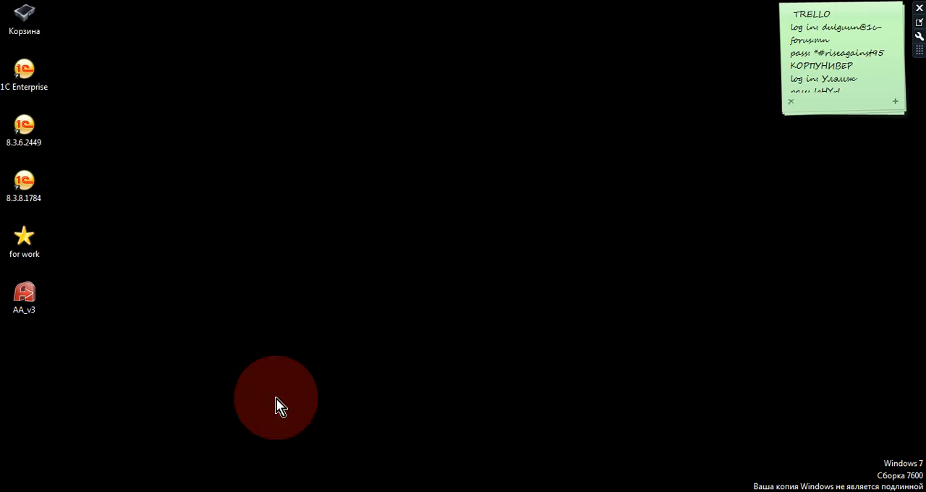
{"action": "left_click", "coordinate": [198, 491]}
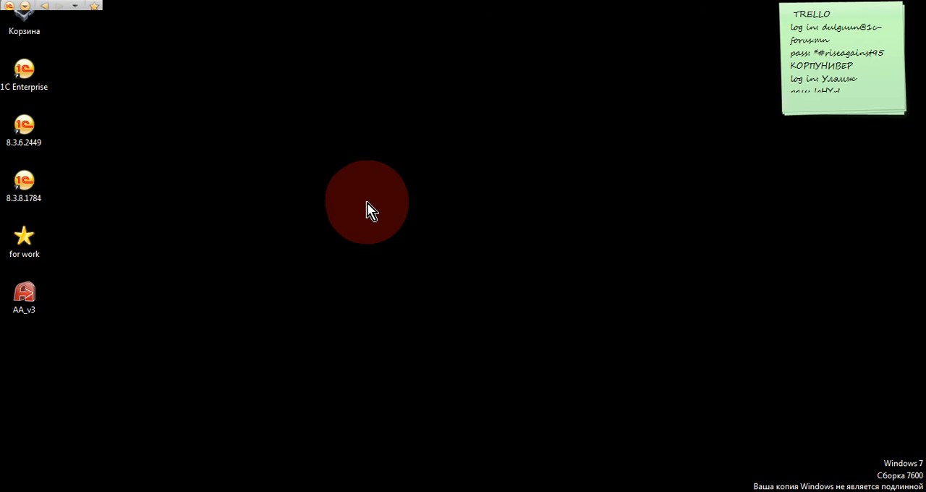
{"action": "left_click", "coordinate": [176, 491]}
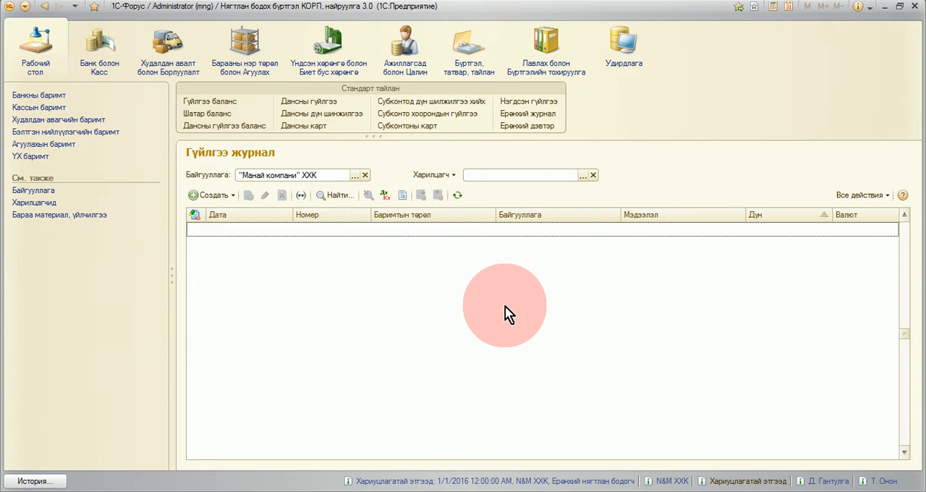
{"action": "left_click", "coordinate": [550, 67]}
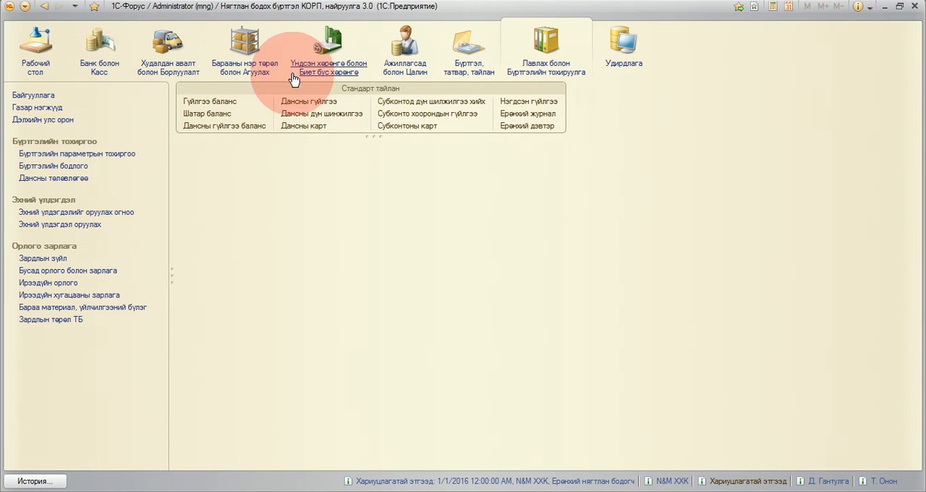
{"action": "left_click", "coordinate": [42, 96]}
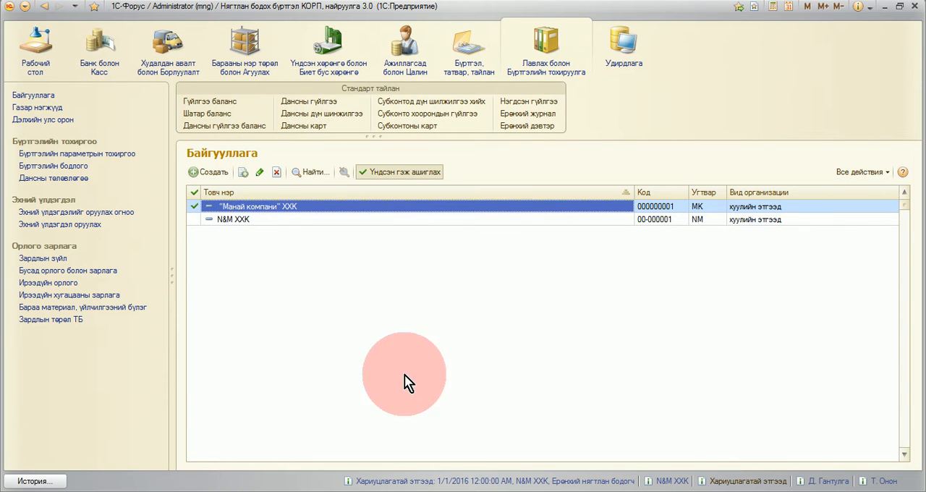
Step: Open the N&M ХХК organization record and start creating its Захирал entry among the responsible persons
{"action": "left_click", "coordinate": [246, 219]}
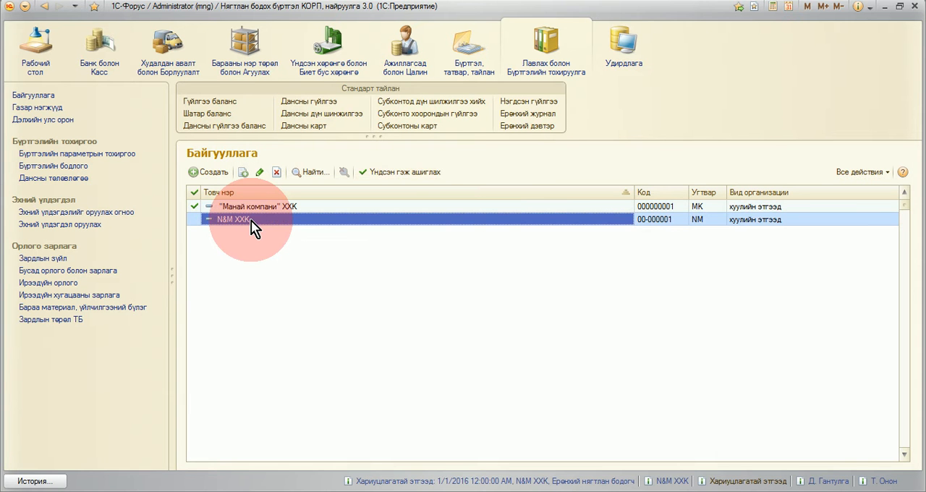
{"action": "double_click", "coordinate": [251, 220]}
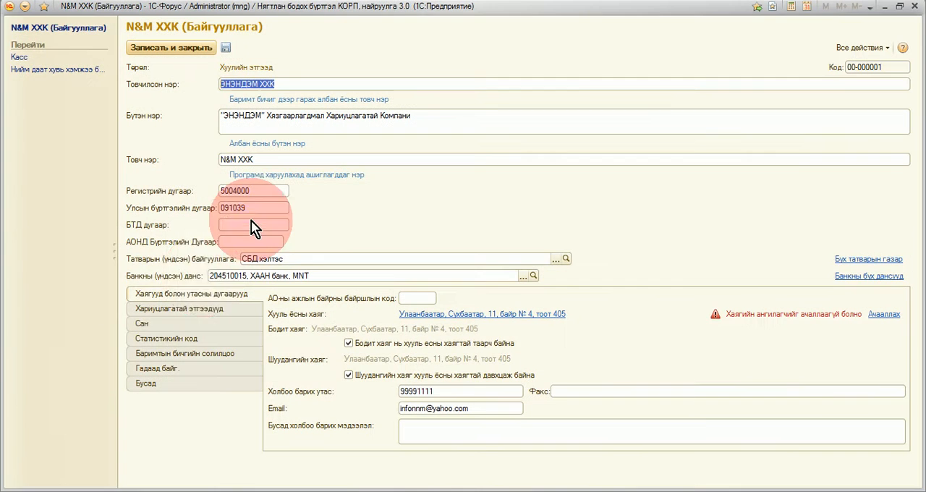
{"action": "left_click", "coordinate": [188, 308]}
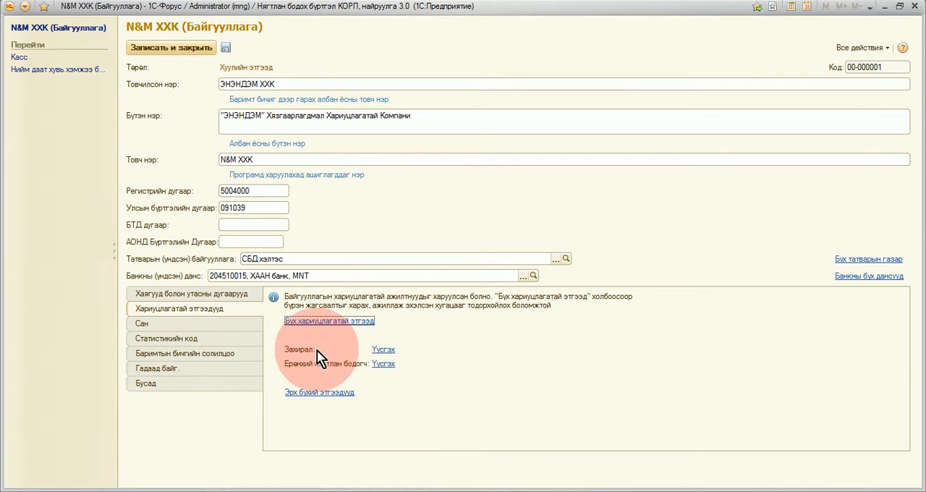
{"action": "left_click", "coordinate": [384, 350]}
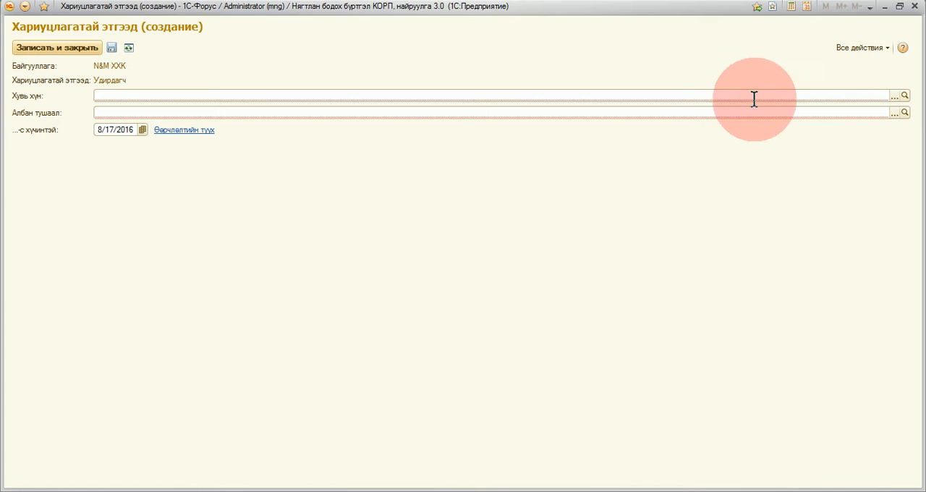
Step: For the Хувь хүн field, start a new individual record inside the Ажиллагсад group
{"action": "left_click", "coordinate": [894, 98]}
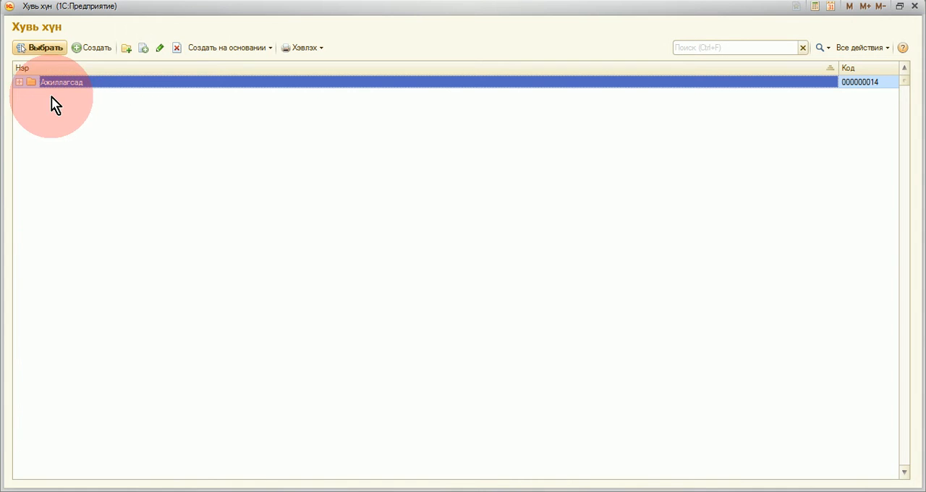
{"action": "left_click", "coordinate": [19, 83]}
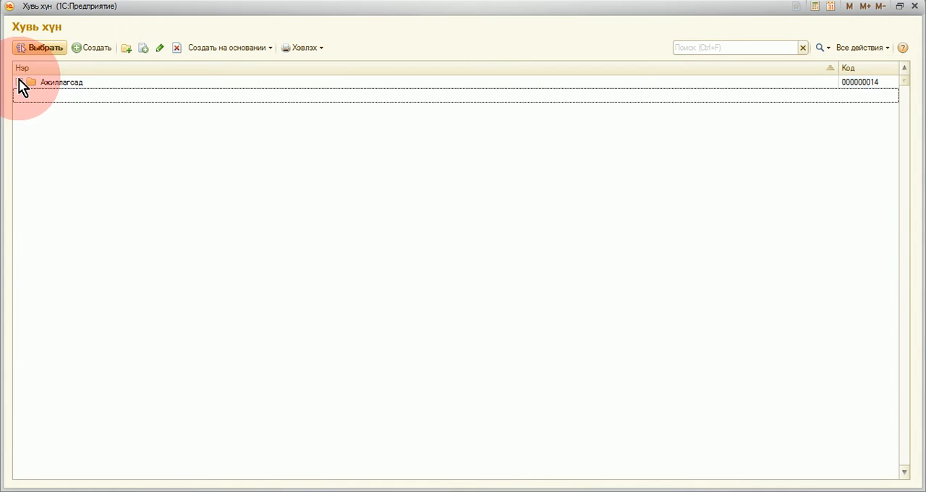
{"action": "right_click", "coordinate": [57, 118]}
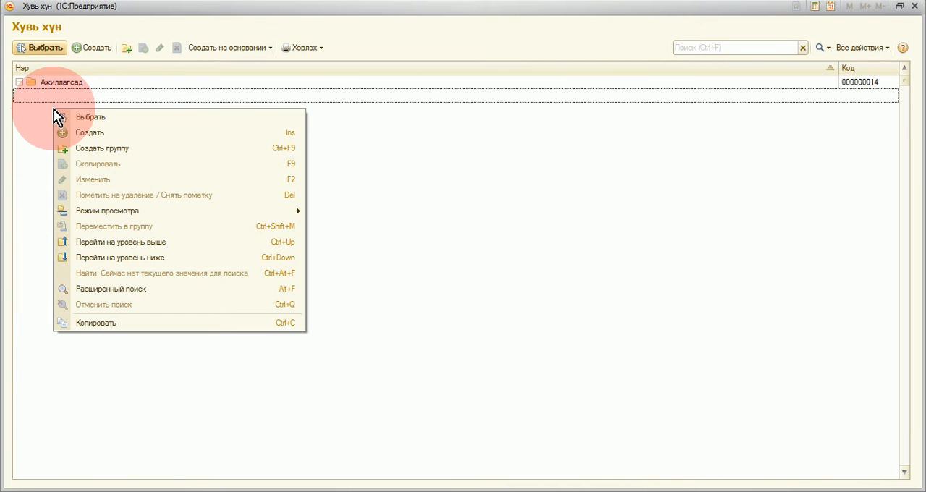
{"action": "left_click", "coordinate": [73, 133]}
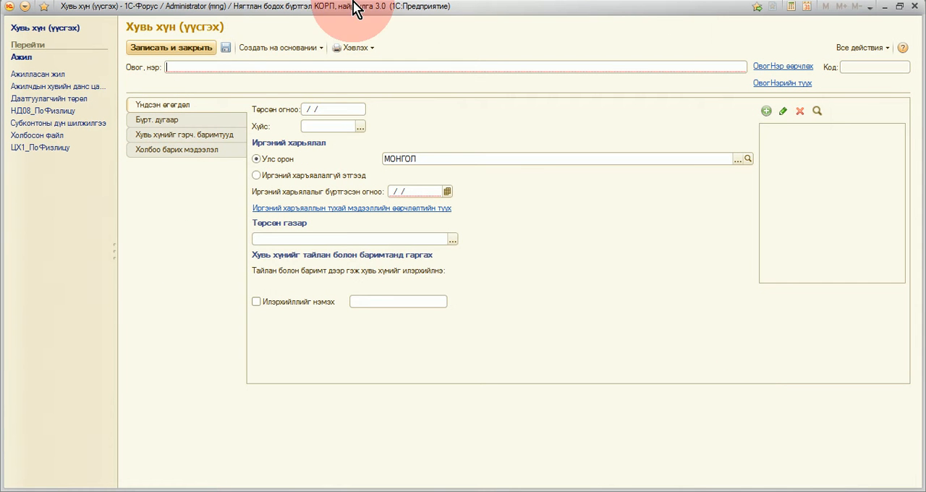
Step: Enter the director's family name and given name in the Овог, нэр field
{"action": "left_click", "coordinate": [229, 68]}
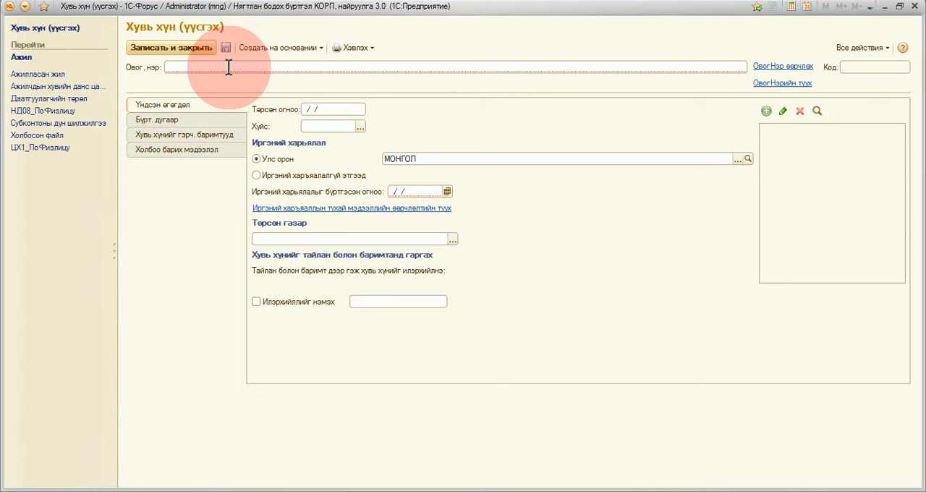
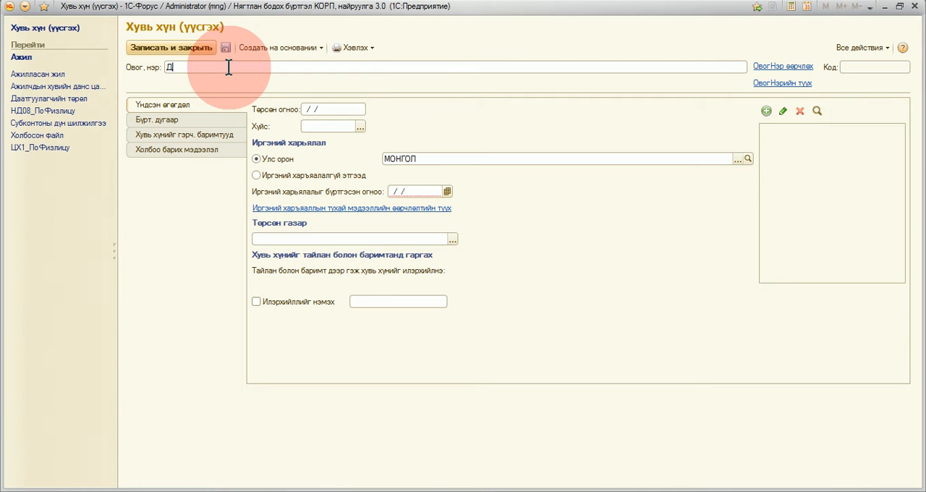
{"action": "key", "text": "Tab"}
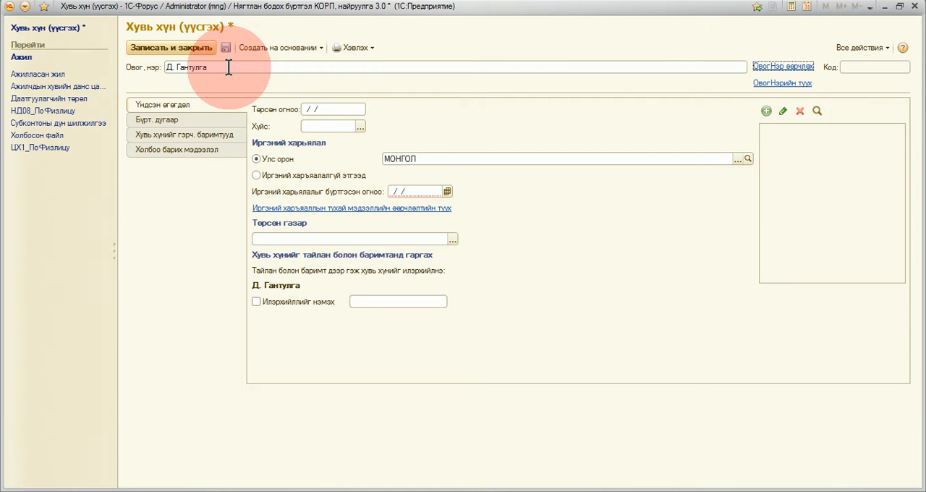
Step: Fill in the director's date of birth and set Хүйс to Эрэгтэй
{"action": "left_click", "coordinate": [326, 109]}
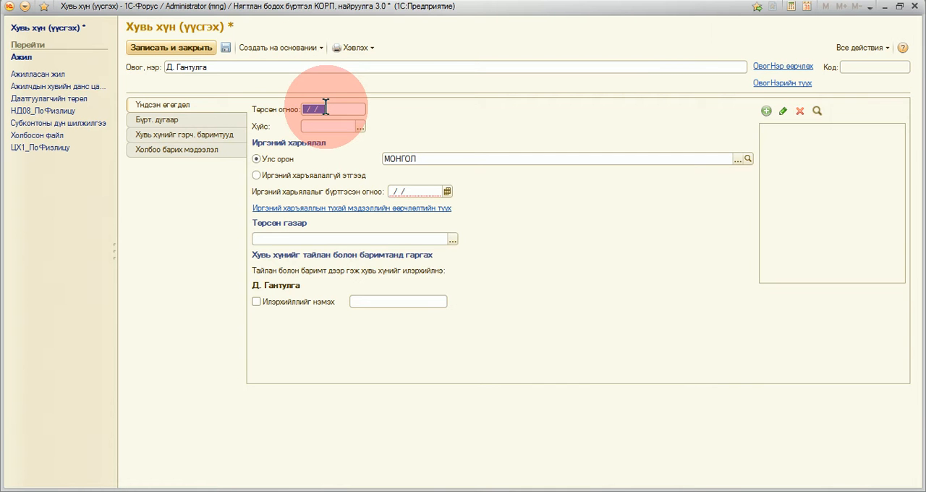
{"action": "left_click", "coordinate": [339, 126]}
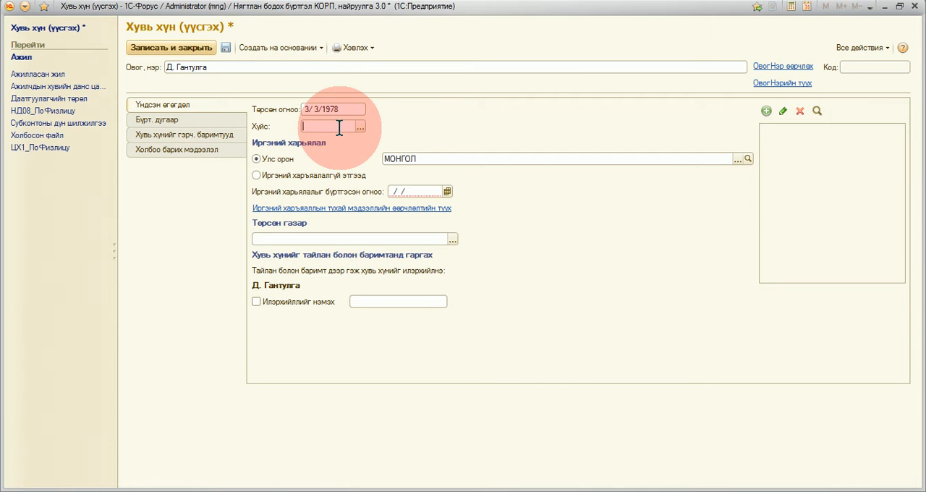
{"action": "type", "text": "Э"}
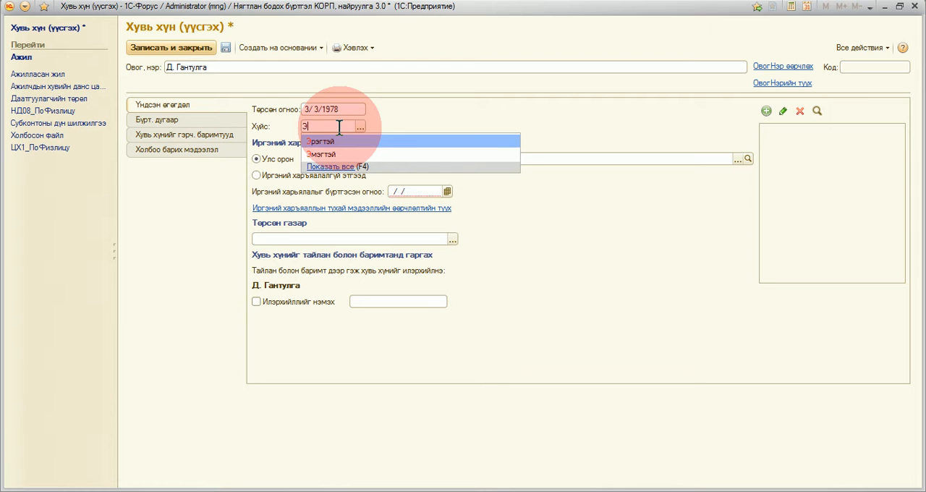
{"action": "left_click", "coordinate": [339, 141]}
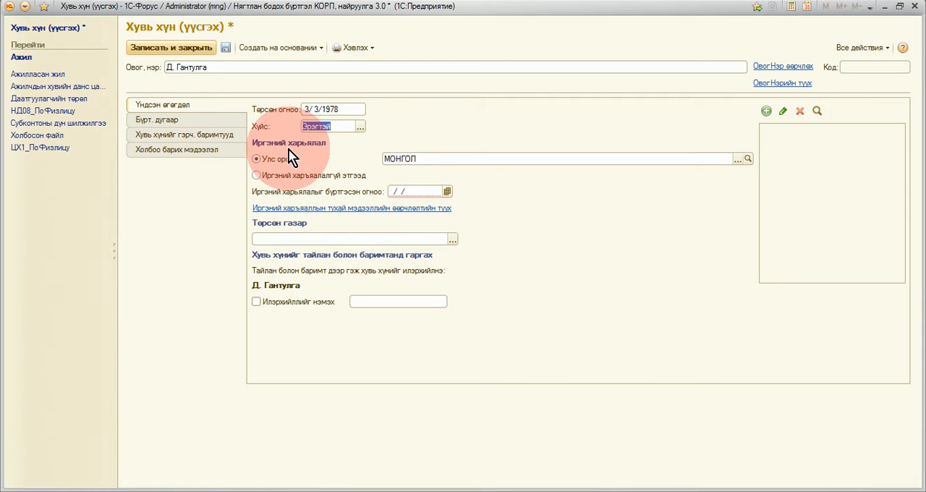
Step: Set the citizenship registration date (Иргэний харьяалалыг бүртгэсэн огноо) to 1/1/1980
{"action": "left_click", "coordinate": [410, 191]}
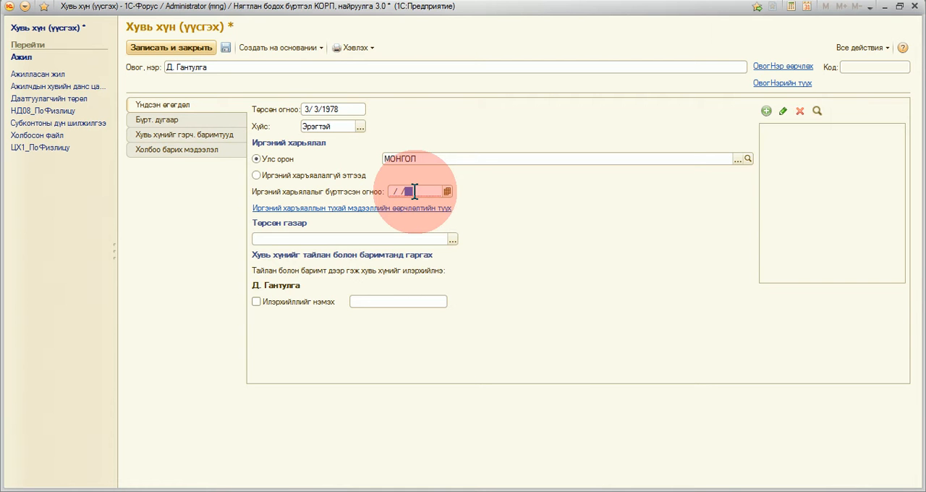
{"action": "left_click", "coordinate": [414, 191]}
{"action": "type", "text": "01/01/1980"}
Step: Set the place of birth to province Сэлэнгэ and district Алтанбулаг
{"action": "left_click", "coordinate": [313, 237]}
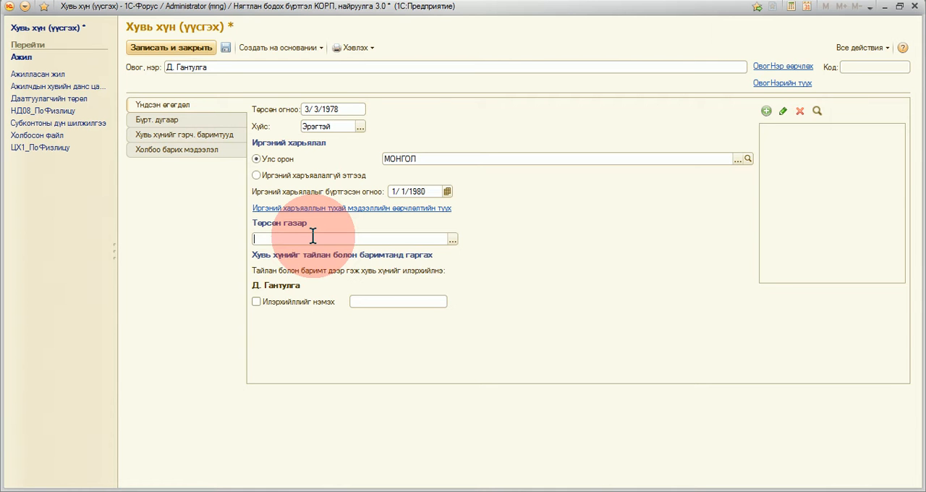
{"action": "left_click", "coordinate": [452, 240]}
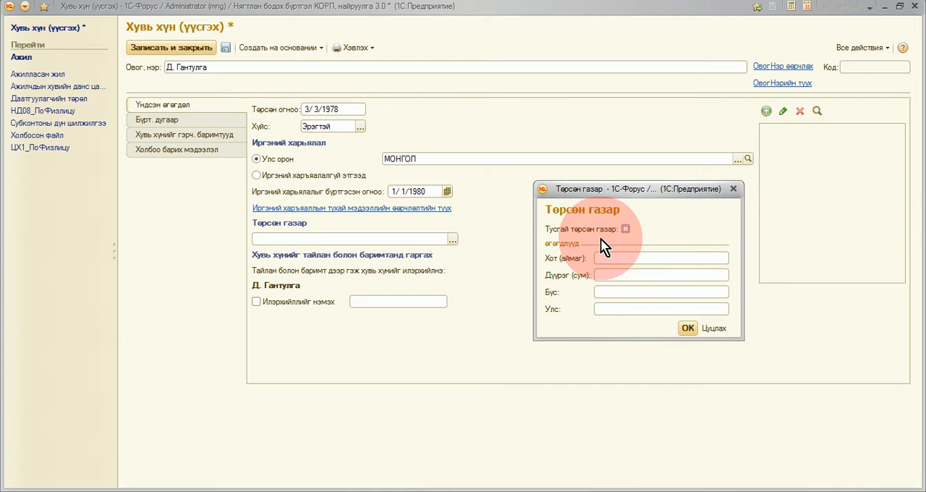
{"action": "left_click", "coordinate": [611, 259]}
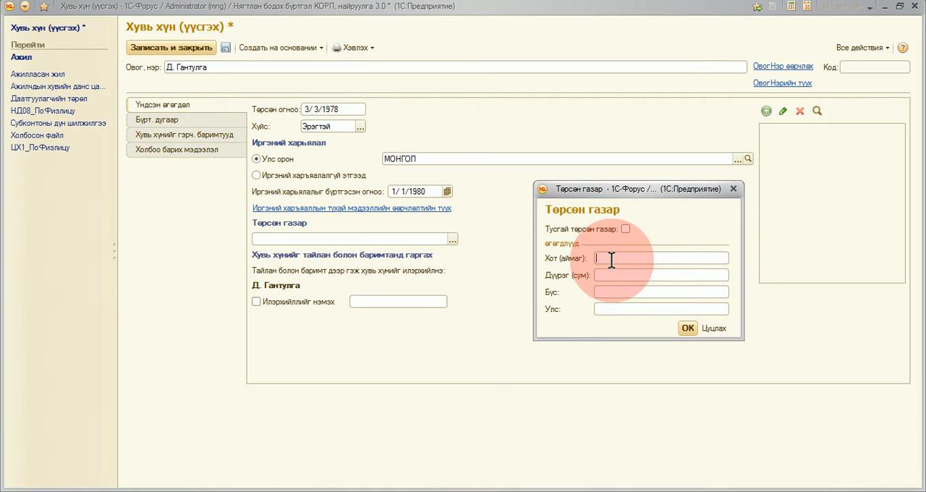
{"action": "type", "text": "Сэлэнгэ"}
{"action": "key", "text": "Tab"}
{"action": "type", "text": "Алтанбулаг"}
{"action": "left_click", "coordinate": [686, 327]}
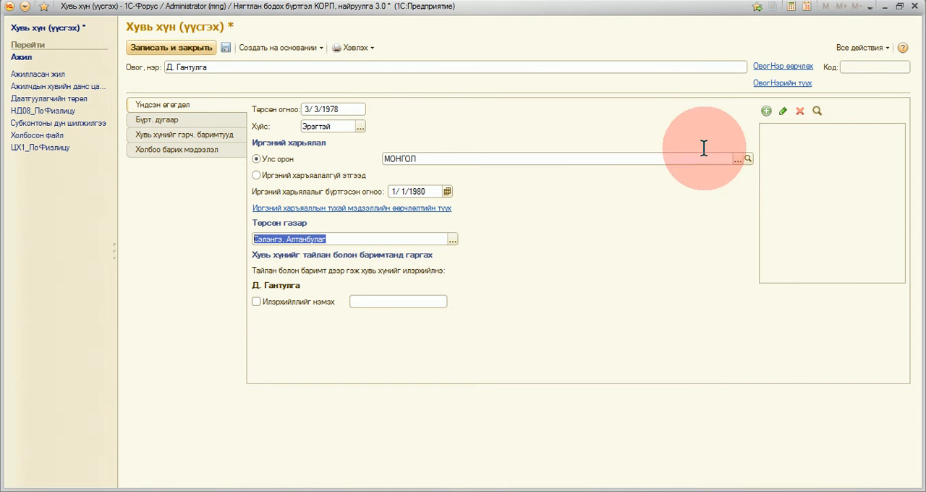
Step: Add the Unknow_man image as the person's photo, agreeing to save the new record
{"action": "left_click", "coordinate": [767, 114]}
{"action": "left_click", "coordinate": [428, 262]}
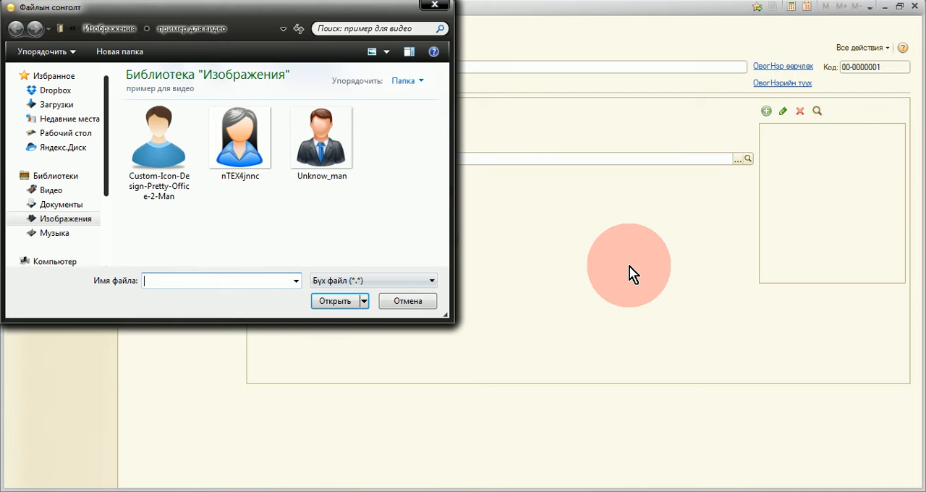
{"action": "left_click", "coordinate": [325, 148]}
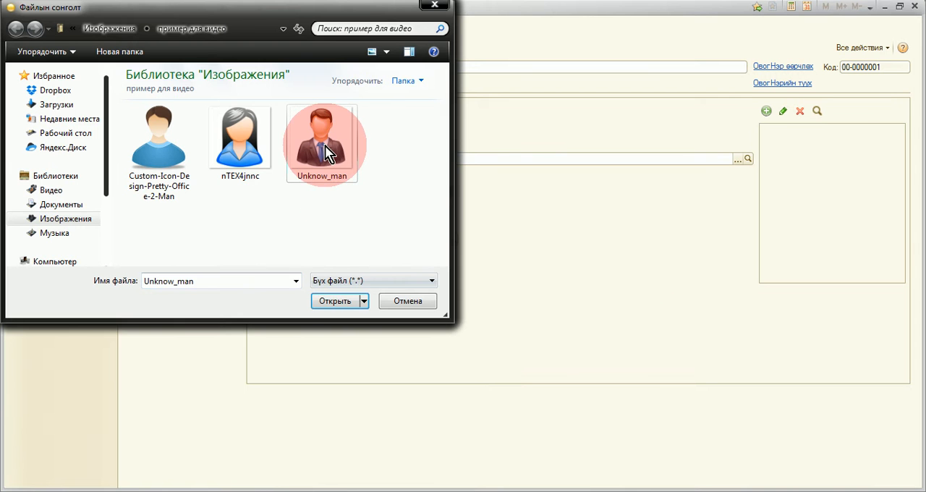
{"action": "left_click", "coordinate": [335, 300]}
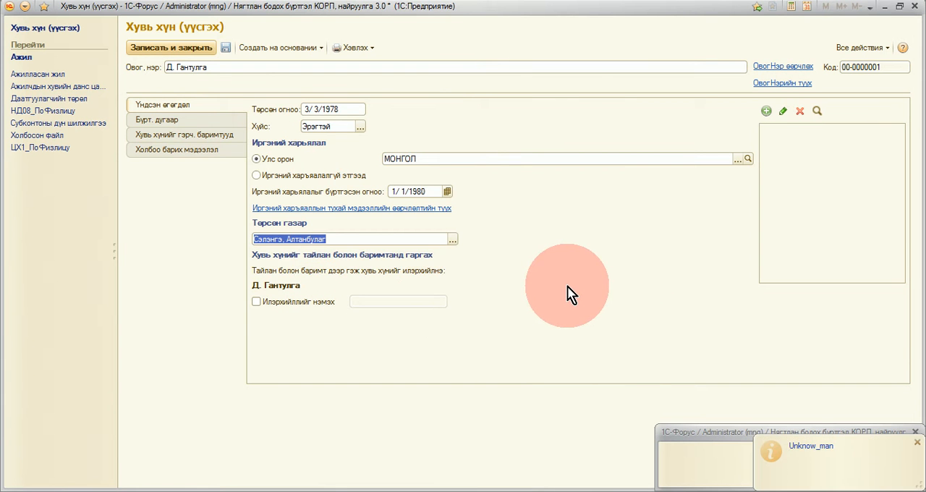
{"action": "left_click", "coordinate": [293, 185]}
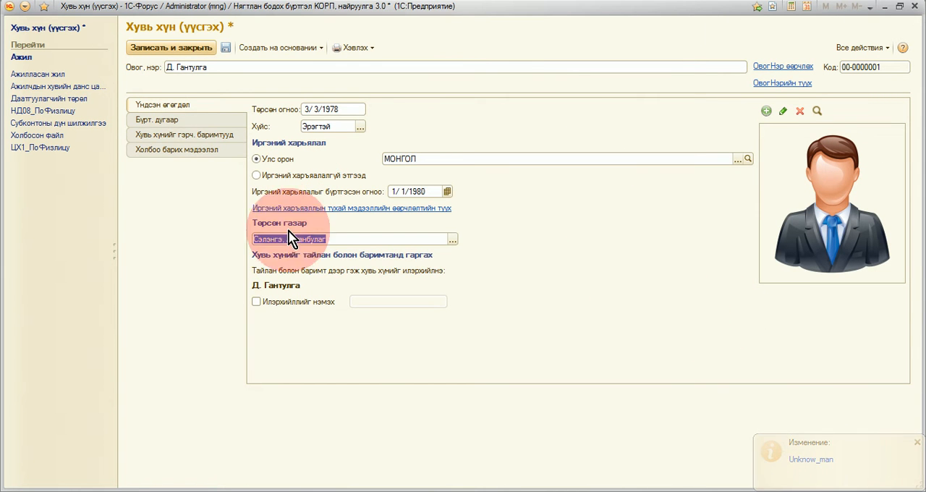
Step: Fill in the director's register number, social insurance book number and health insurance book number under Бүрт. дугаар
{"action": "left_click", "coordinate": [173, 122]}
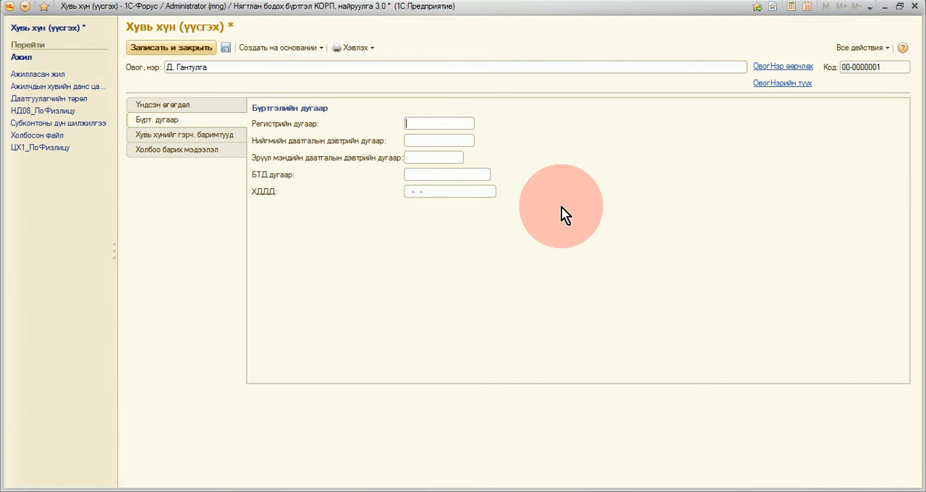
{"action": "left_click", "coordinate": [450, 123]}
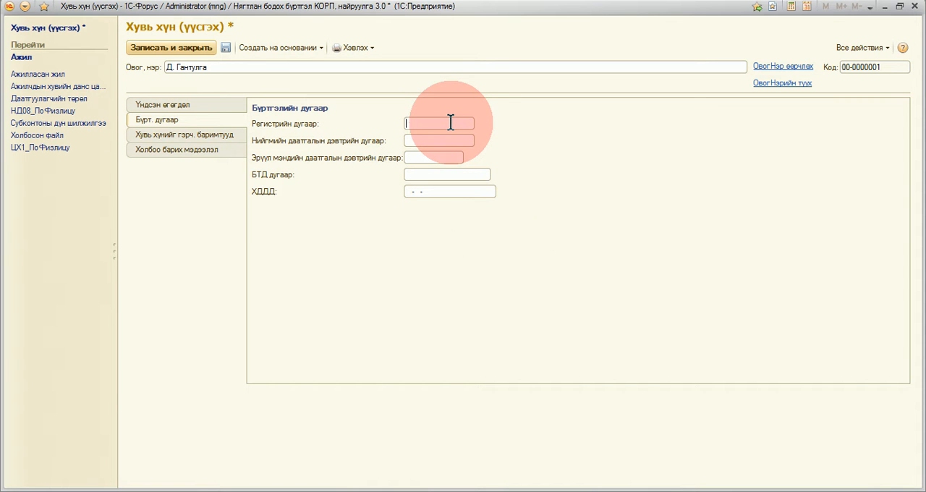
{"action": "key", "text": "Tab"}
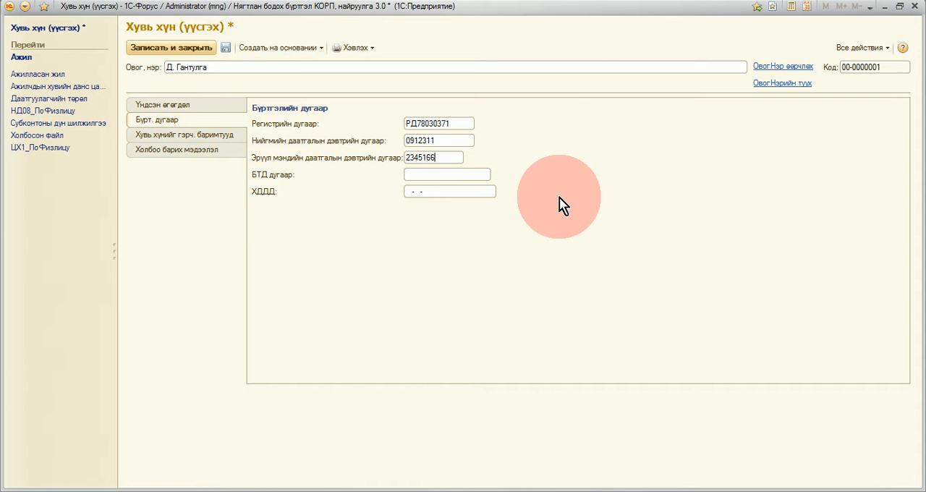
Step: Set the identity document type (Баримтын төрөл) to МУ-н Иргэний үнэмлэх
{"action": "left_click", "coordinate": [205, 136]}
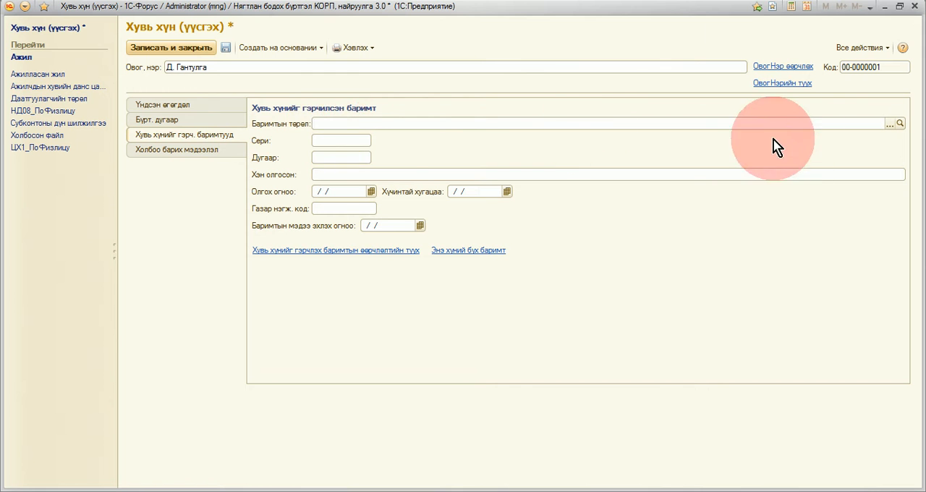
{"action": "left_click", "coordinate": [891, 124]}
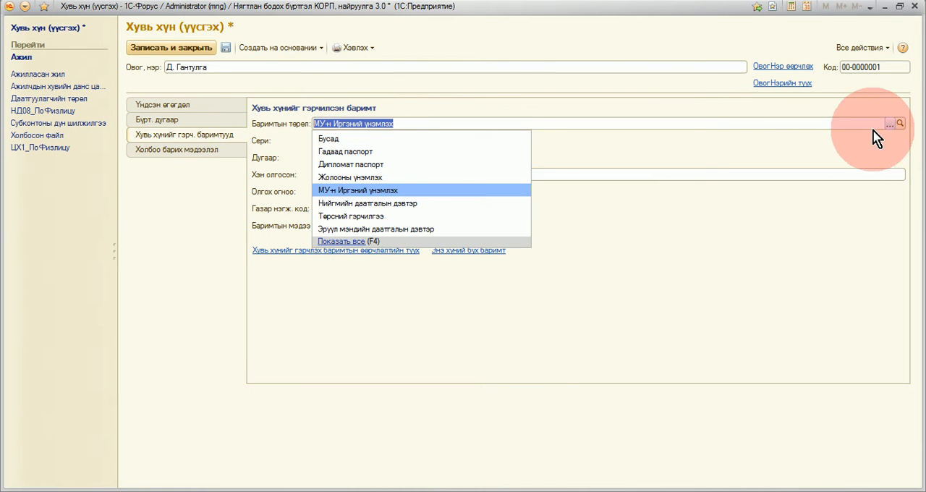
{"action": "left_click", "coordinate": [362, 193]}
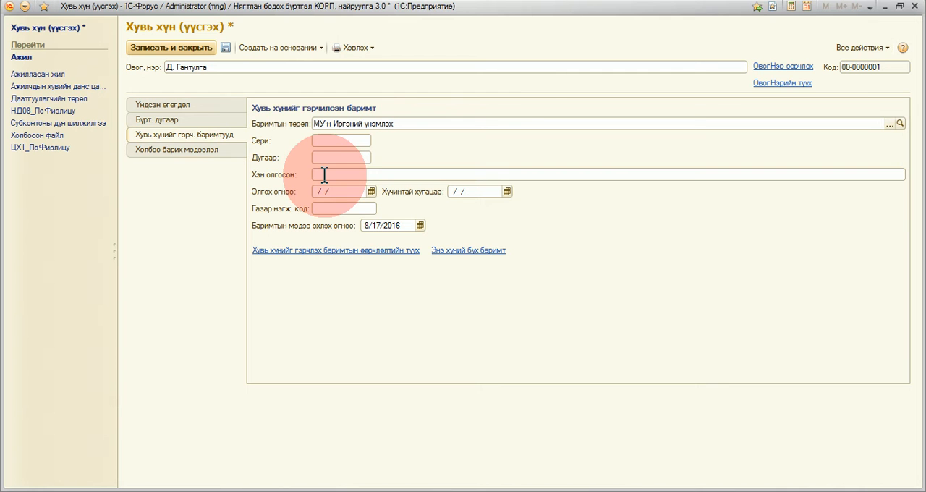
Step: Set the identity document's issuing authority (Хэн олгосон) to Улсын бүртгэлийн ерөнхий газар
{"action": "type", "text": "Улсын бүртгэлийн ерөнхий газар"}
{"action": "key", "text": "Tab"}
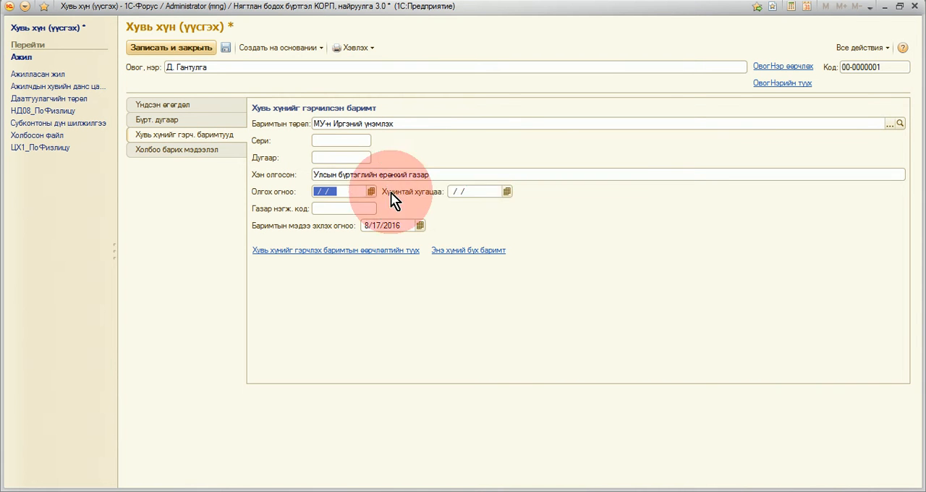
Step: Set the identity document's issue date (Олгох огноо) to 2/3/2009 and its expiry date (Хүчинтай хугацаа) to 3/3/2018
{"action": "left_click", "coordinate": [471, 194]}
{"action": "left_click", "coordinate": [335, 193]}
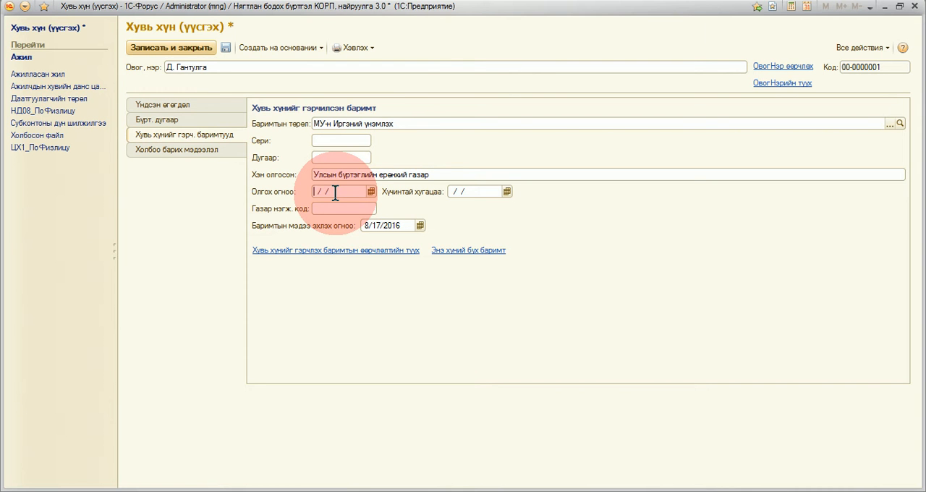
{"action": "type", "text": "02032009"}
{"action": "key", "text": "Tab"}
{"action": "type", "text": "03032018"}
{"action": "key", "text": "Tab"}
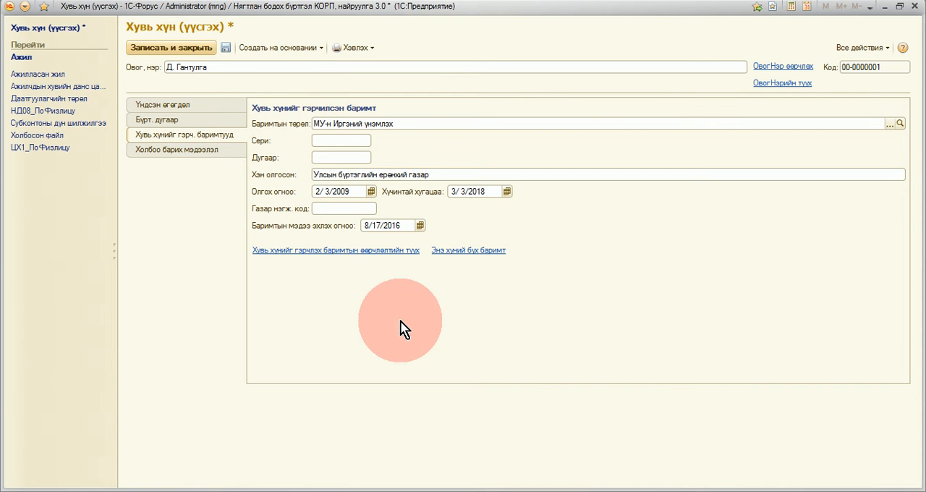
Step: Fill in the director's e-mail and home phone number in the contact information (Холбоо барих мэдээлэл)
{"action": "left_click", "coordinate": [204, 159]}
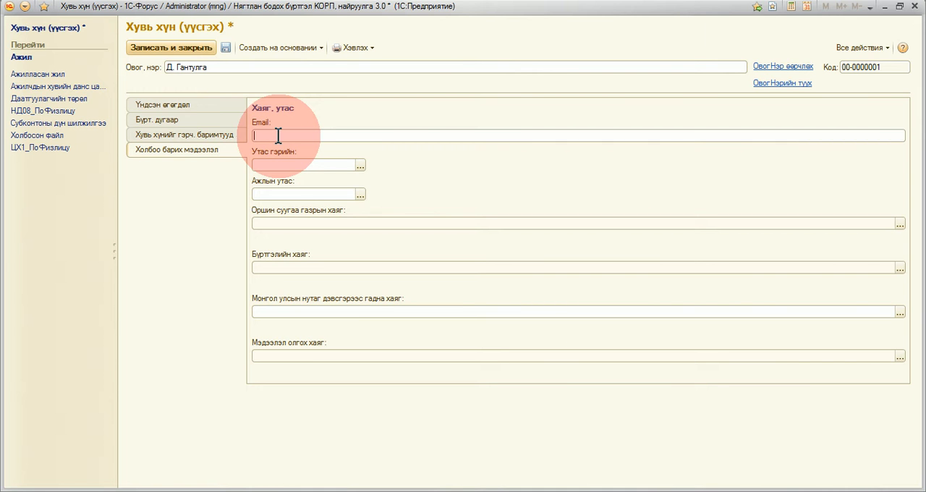
{"action": "key", "text": "Tab"}
Step: Save the director's completed individual record and return to the new responsible-person form
{"action": "left_click", "coordinate": [214, 105]}
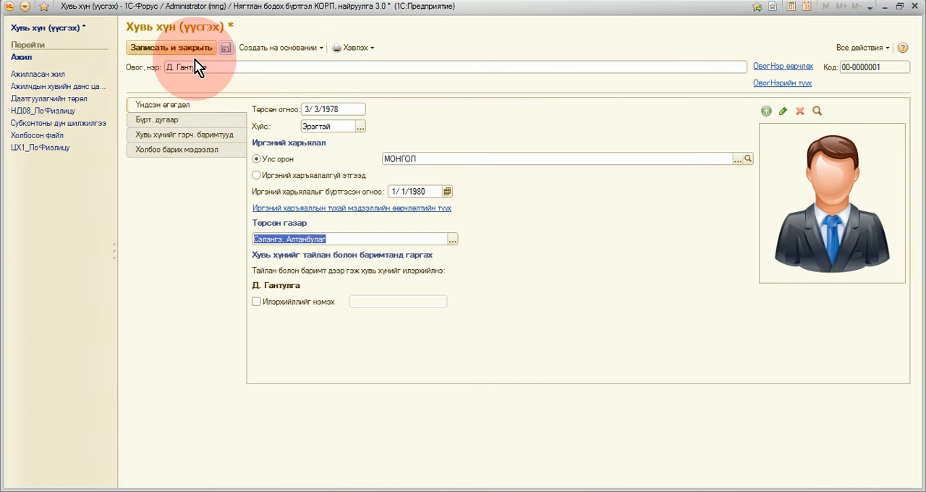
{"action": "left_click", "coordinate": [161, 48]}
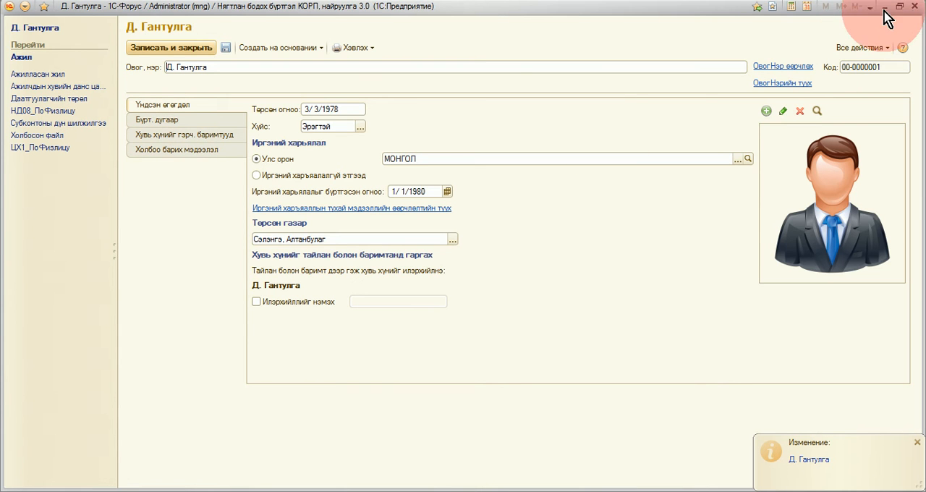
{"action": "left_click", "coordinate": [914, 6]}
{"action": "left_click", "coordinate": [915, 6]}
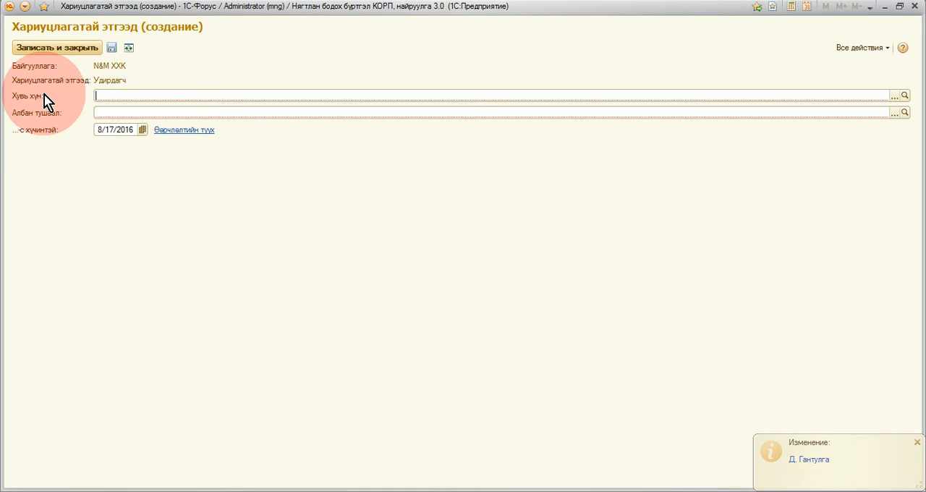
Step: Choose the director's record from the Ажиллагсад group as the individual (Хувь хүн) for the Удирдагч role
{"action": "left_click", "coordinate": [895, 96]}
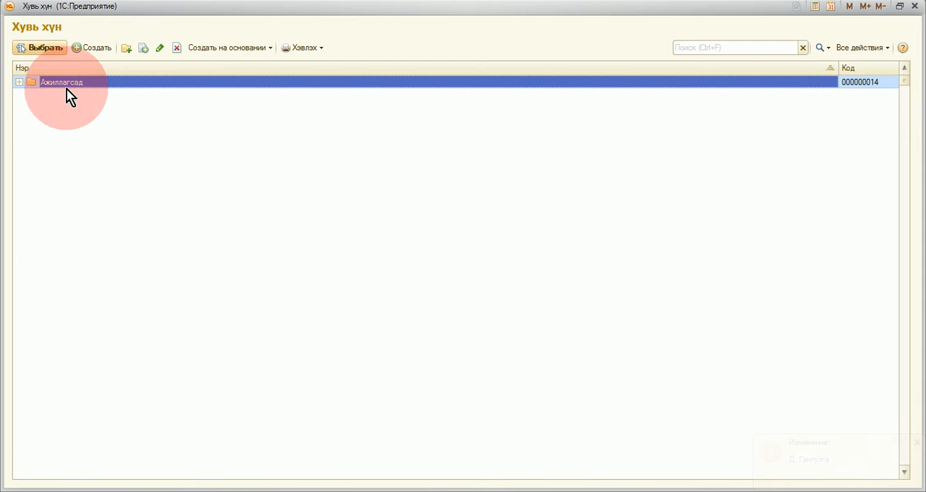
{"action": "left_click", "coordinate": [20, 82]}
{"action": "left_click", "coordinate": [83, 95]}
{"action": "left_click", "coordinate": [49, 46]}
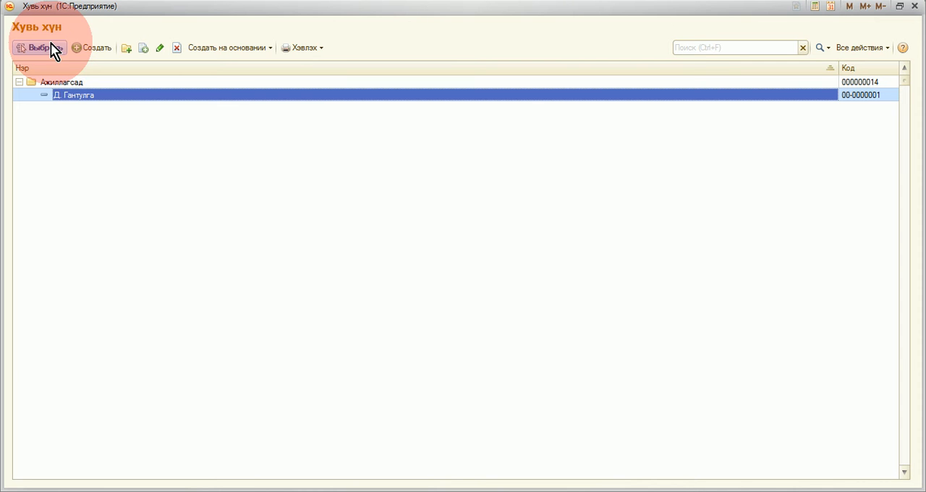
{"action": "right_click", "coordinate": [83, 99]}
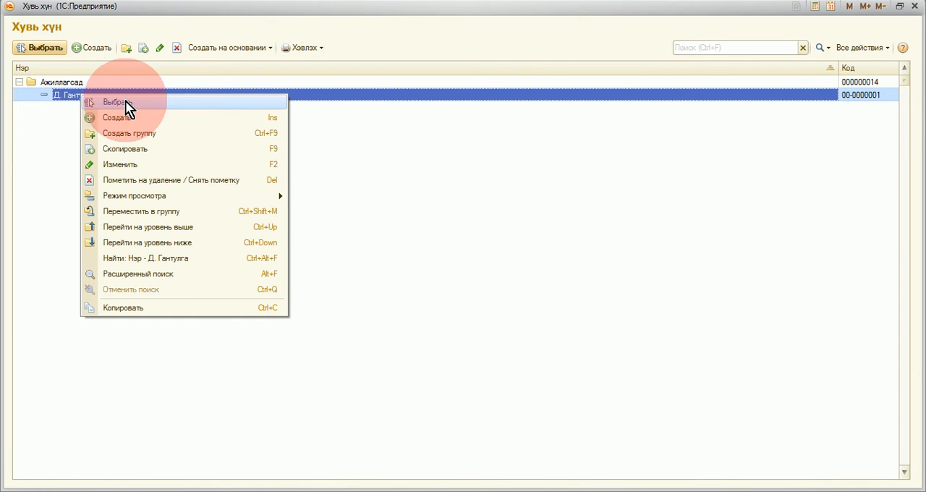
{"action": "left_click", "coordinate": [126, 102]}
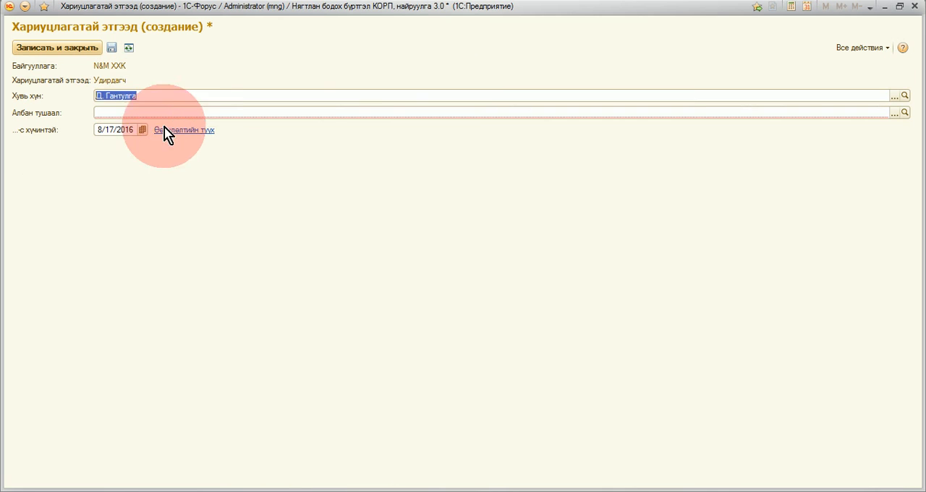
Step: Set the director's position to Ерөнхий захирал, effective from 01/01/2016, and save and close the responsible-person entry
{"action": "left_click", "coordinate": [188, 111]}
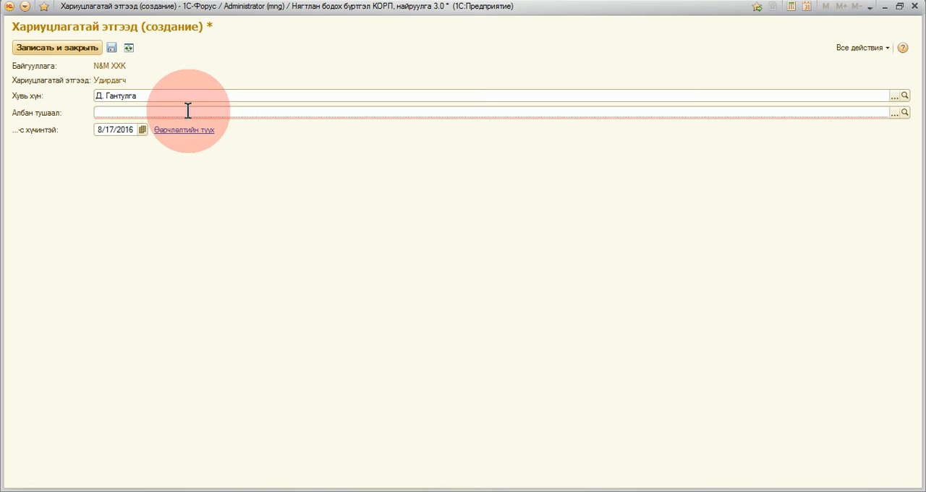
{"action": "type", "text": "Е"}
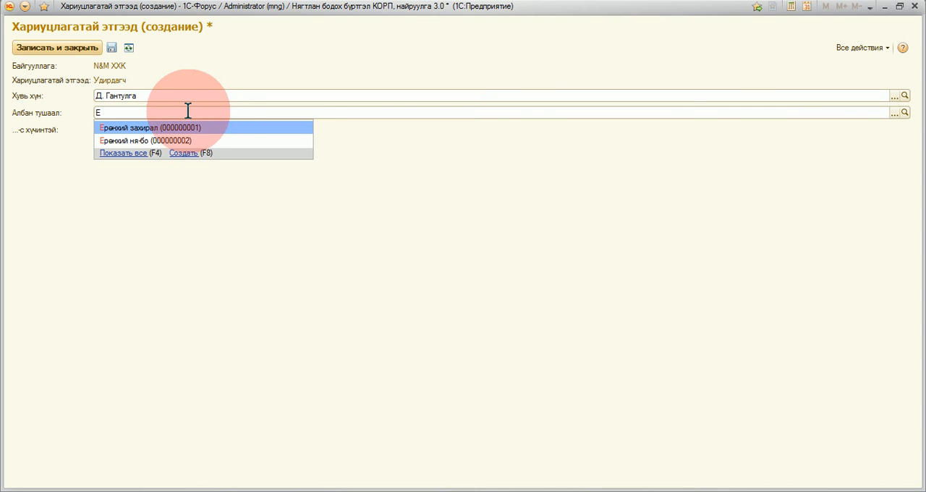
{"action": "left_click", "coordinate": [208, 128]}
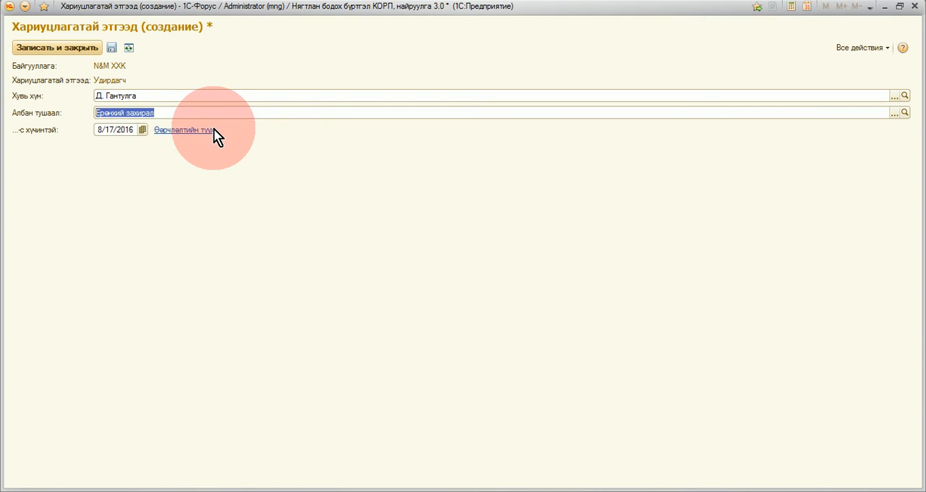
{"action": "left_click", "coordinate": [136, 129]}
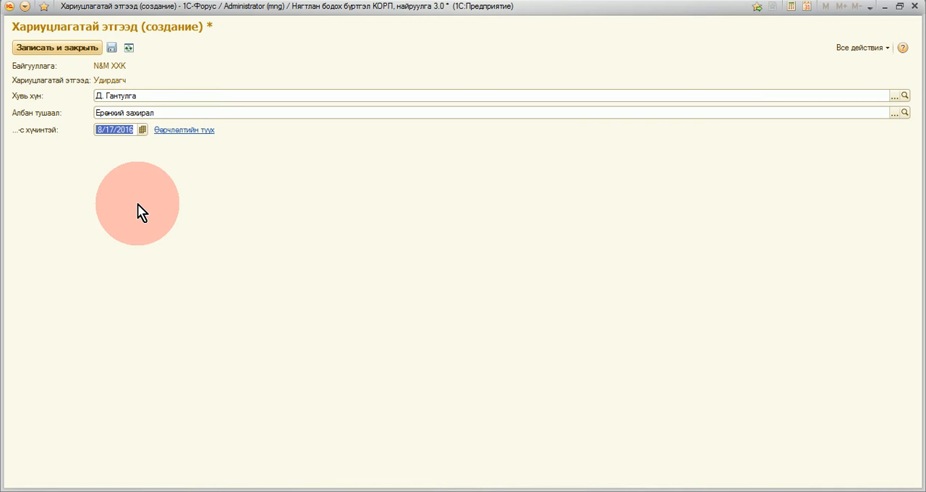
{"action": "type", "text": "01/01/2016"}
{"action": "left_click", "coordinate": [61, 45]}
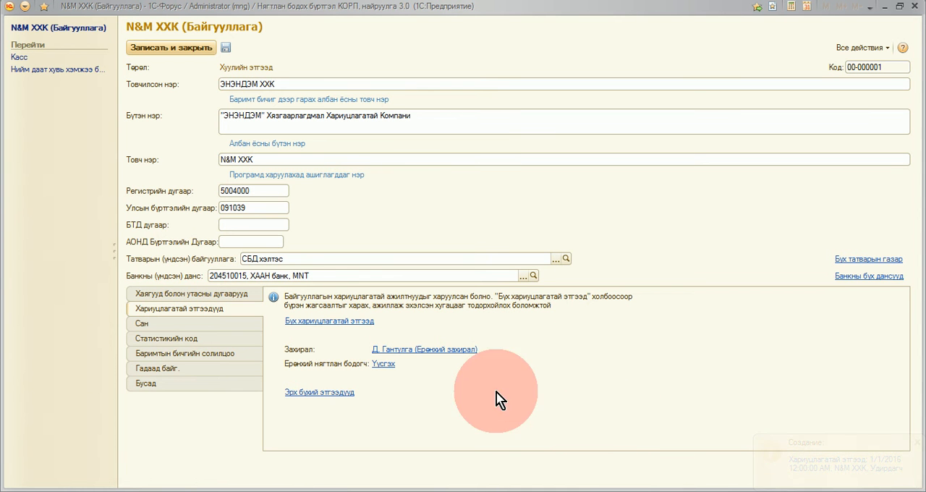
Step: Create a responsible-person entry for the chief accountant (Ерөнхий нягтлан бодогч) and start a new individual record in the Ажиллагсад group
{"action": "left_click", "coordinate": [384, 364]}
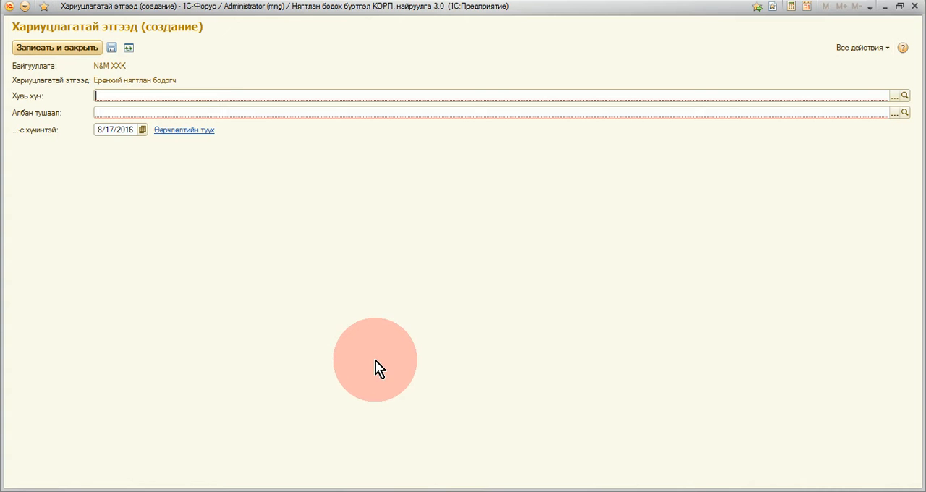
{"action": "left_click", "coordinate": [895, 95]}
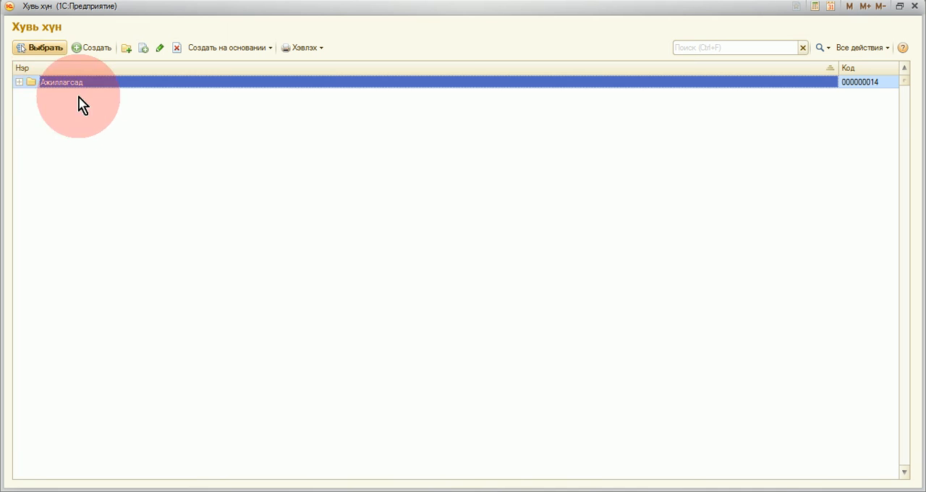
{"action": "left_click", "coordinate": [20, 82]}
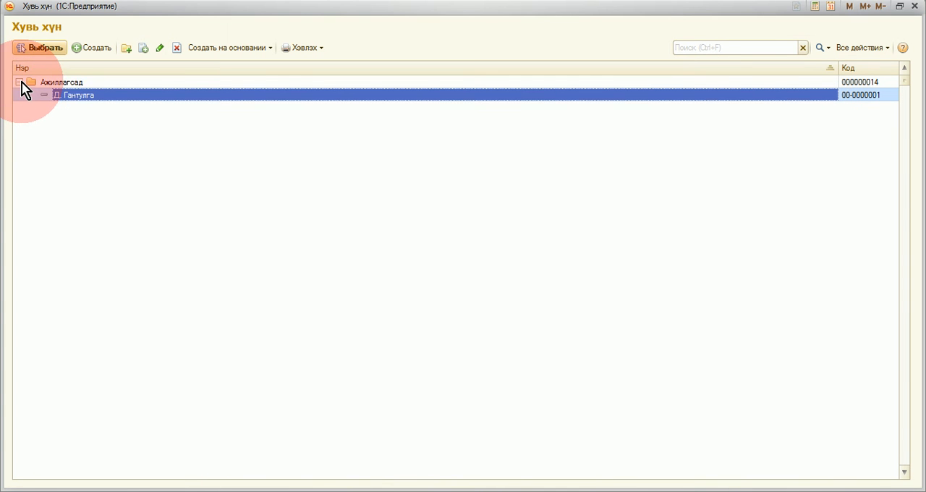
{"action": "right_click", "coordinate": [91, 124]}
{"action": "left_click", "coordinate": [116, 137]}
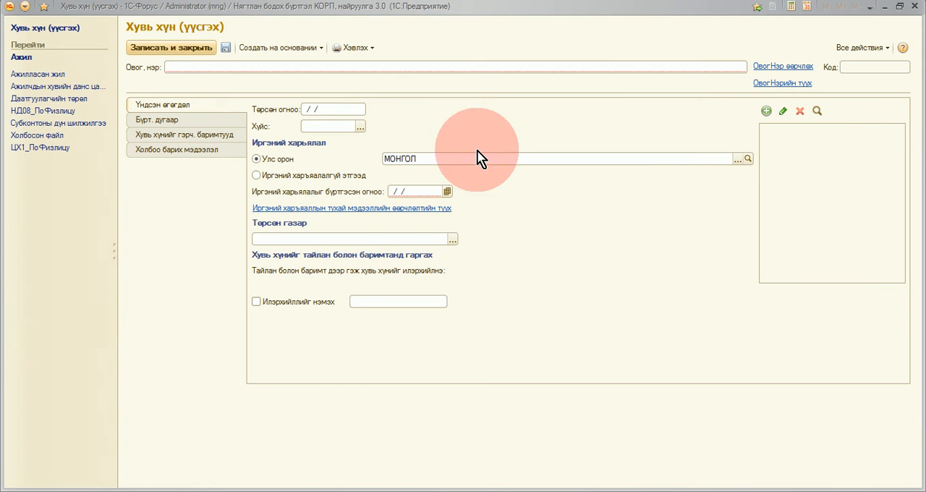
Step: Enter the chief accountant's full name (Овог, нэр) in the new individual record
{"action": "left_click", "coordinate": [351, 78]}
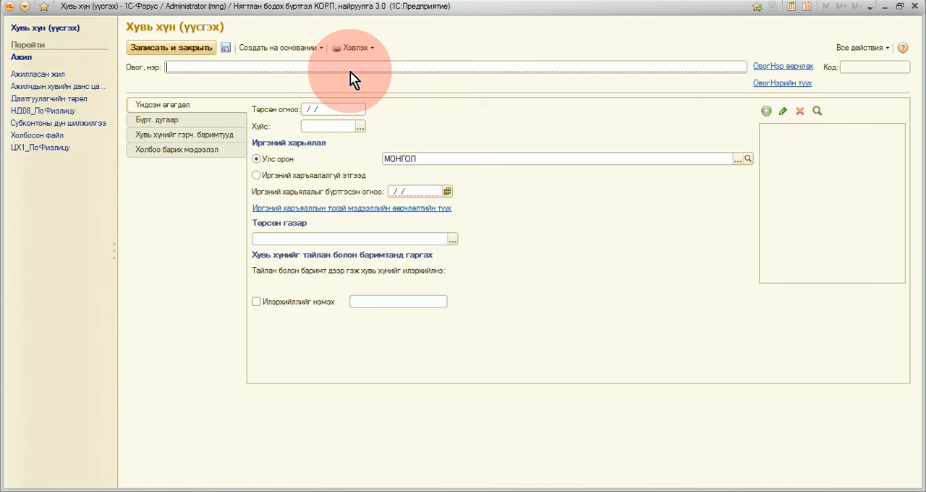
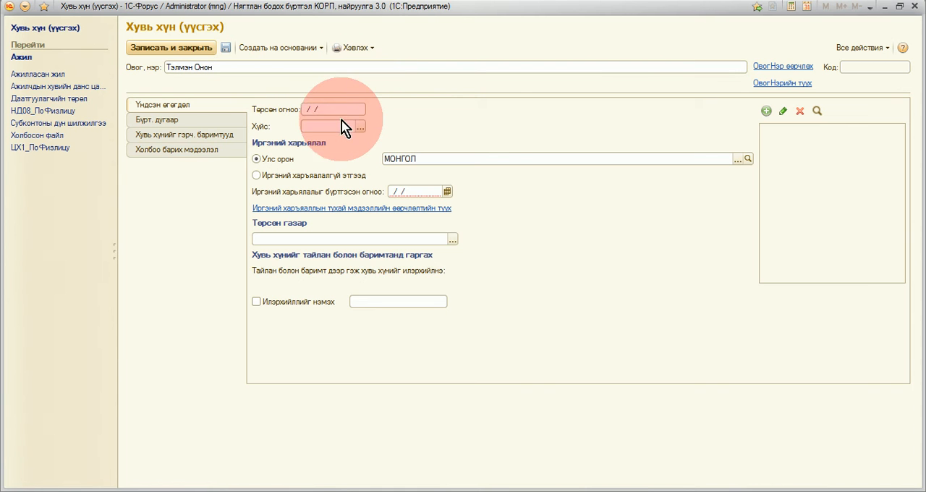
{"action": "key", "text": "Tab"}
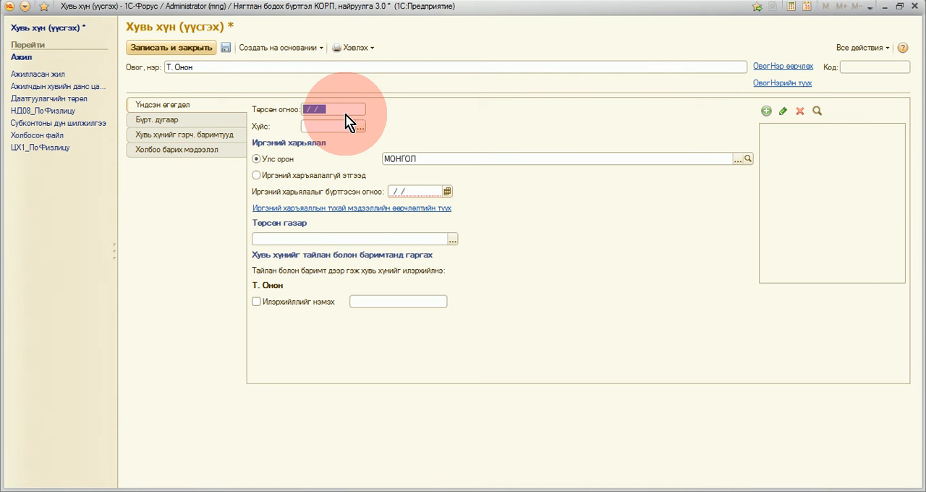
Step: Fill in the chief accountant's date of birth and set the gender (Хүйс) to Эмэгтэй
{"action": "key", "text": "Tab"}
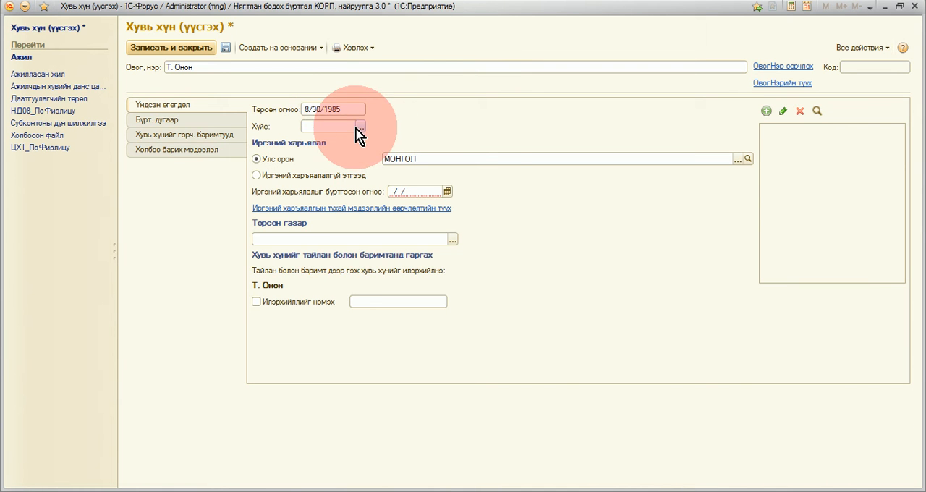
{"action": "type", "text": "э"}
{"action": "left_click", "coordinate": [338, 157]}
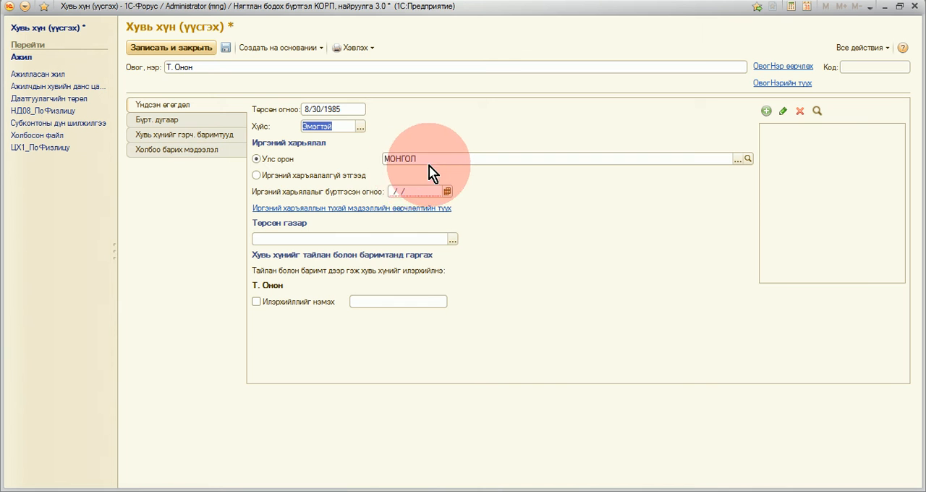
Step: Copy the date of birth into the citizenship registration date (Иргэний харьялалыг бүртгэсэн огноо)
{"action": "left_click", "coordinate": [418, 191]}
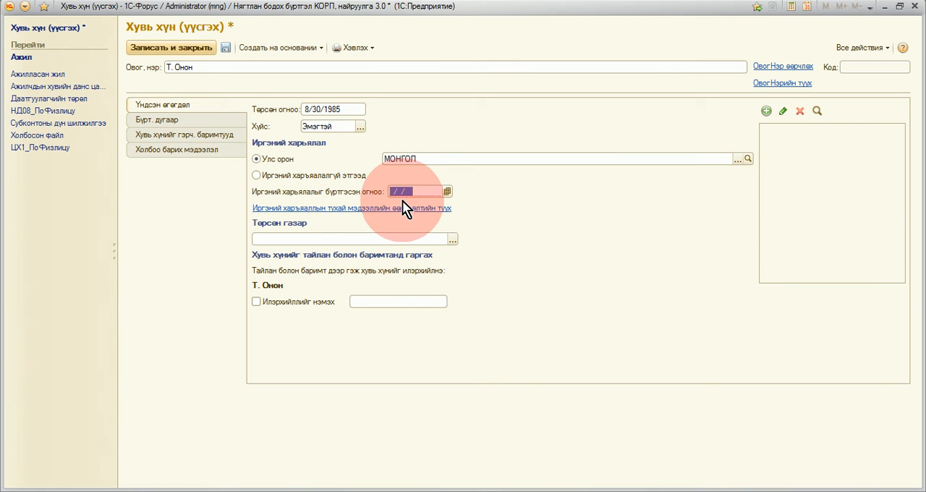
{"action": "left_click", "coordinate": [347, 109]}
{"action": "key", "text": "ctrl+c"}
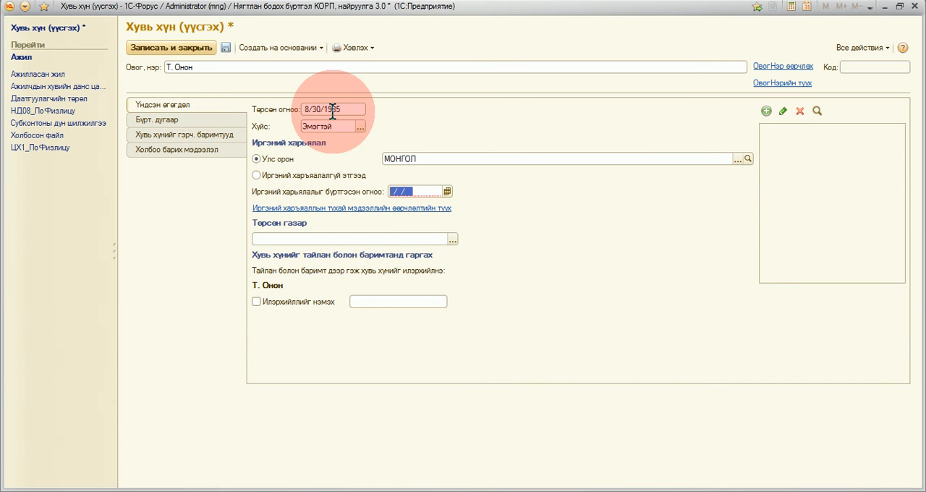
{"action": "left_click", "coordinate": [419, 191]}
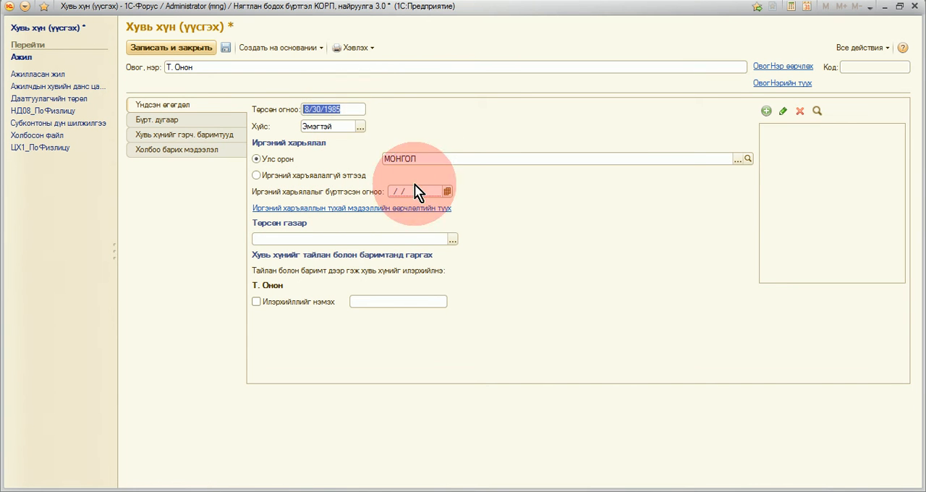
{"action": "key", "text": "ctrl+v"}
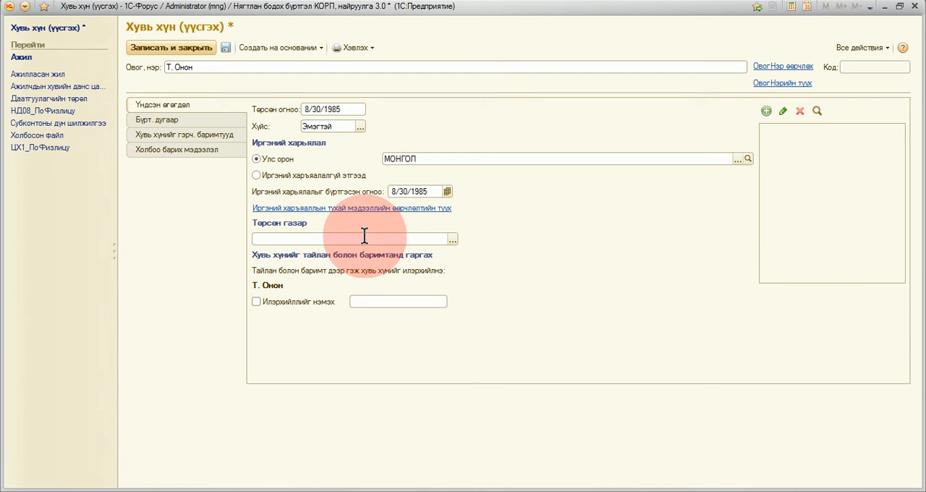
Step: Set the chief accountant's place of birth to city Улаанбаатар and district Баянзүрх
{"action": "left_click", "coordinate": [453, 240]}
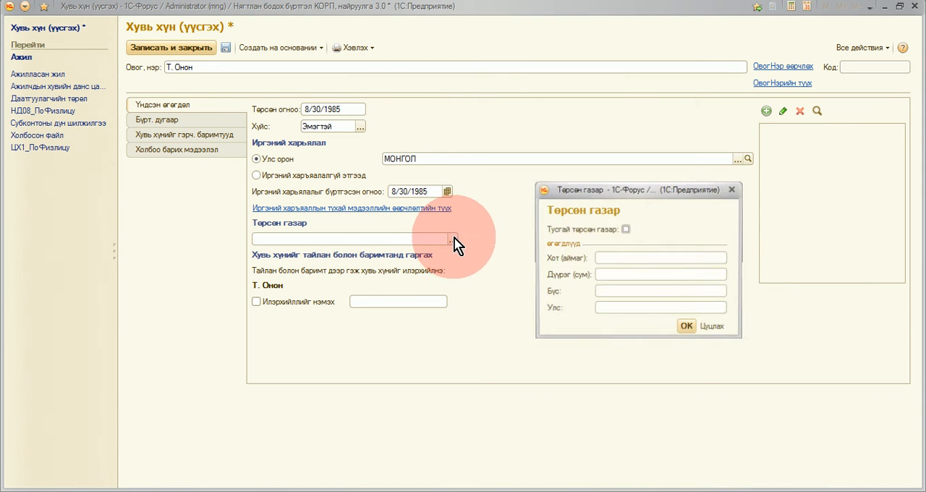
{"action": "left_click", "coordinate": [614, 258]}
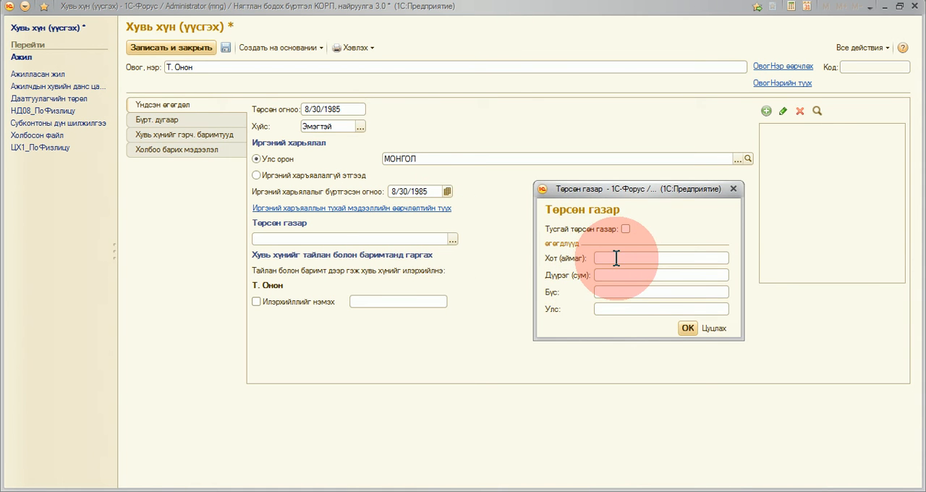
{"action": "type", "text": "Улаанбаатар"}
{"action": "key", "text": "Tab"}
{"action": "type", "text": "Баянзүрх"}
{"action": "left_click", "coordinate": [688, 328]}
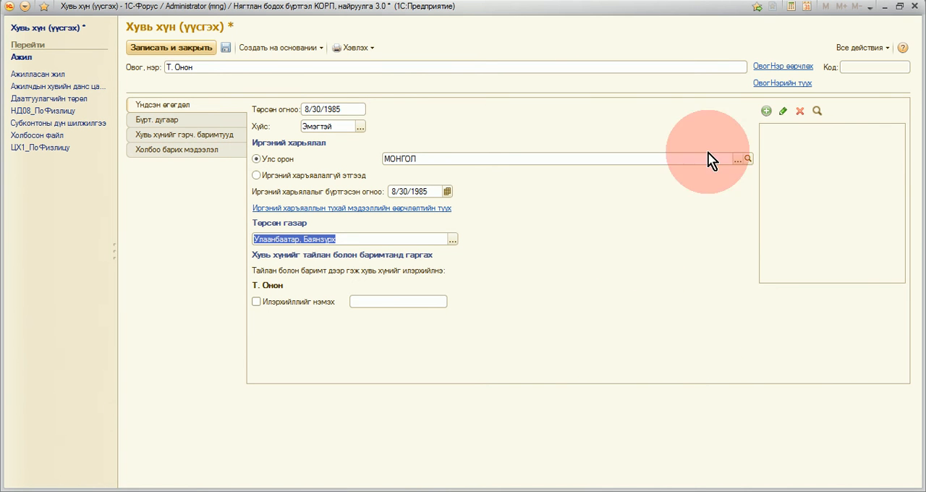
Step: Save the new individual record and attach a portrait picture of the chief accountant, then save its file card
{"action": "left_click", "coordinate": [767, 111]}
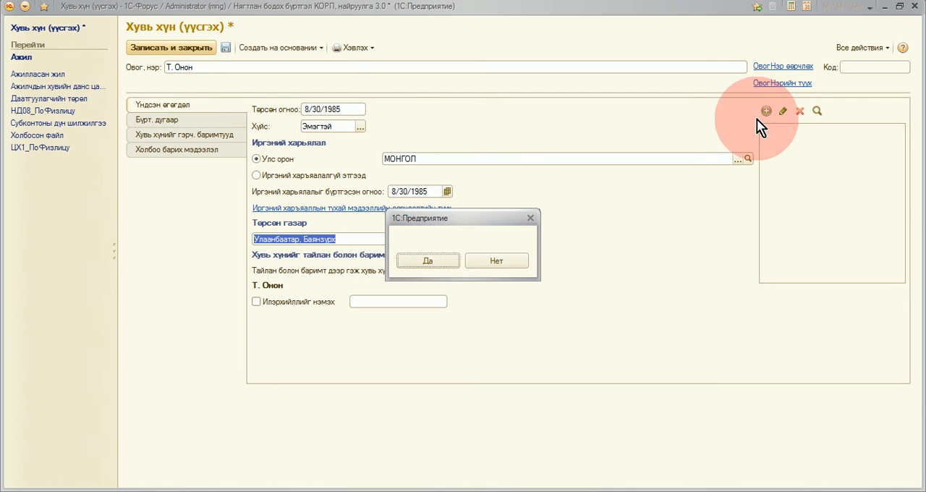
{"action": "left_click", "coordinate": [427, 261]}
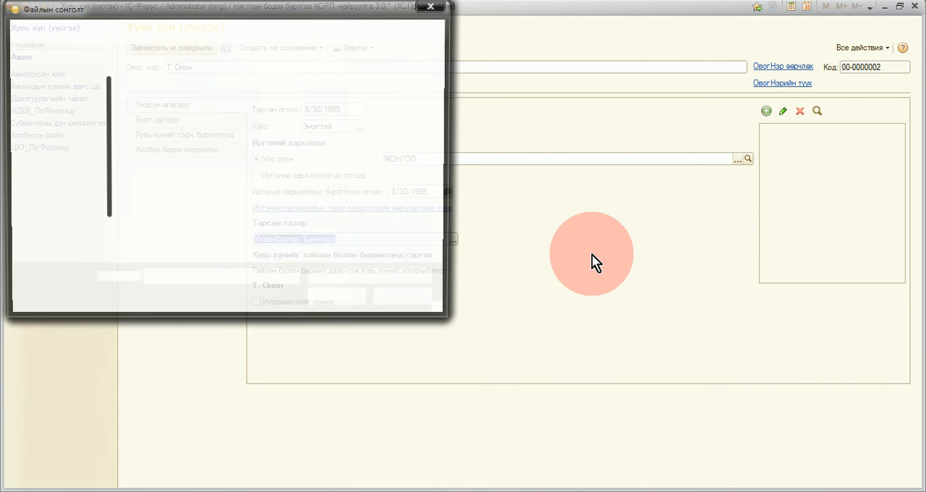
{"action": "left_click", "coordinate": [238, 139]}
{"action": "left_click", "coordinate": [324, 304]}
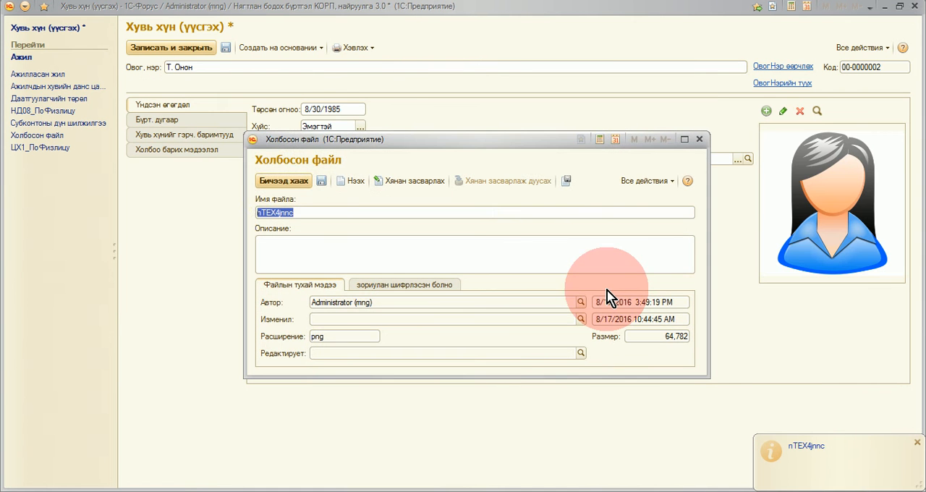
{"action": "left_click", "coordinate": [284, 181]}
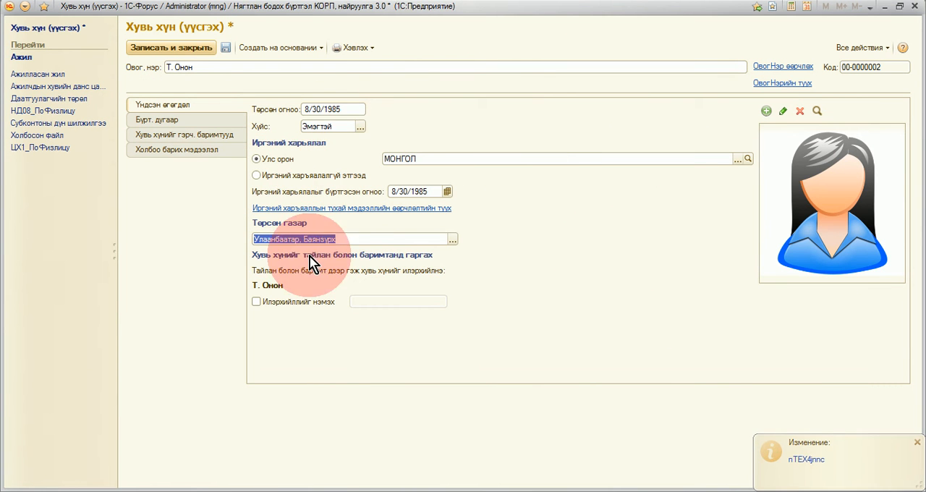
Step: Enter the chief accountant's registration number, social insurance book number and health insurance book number
{"action": "left_click", "coordinate": [201, 122]}
{"action": "left_click", "coordinate": [418, 123]}
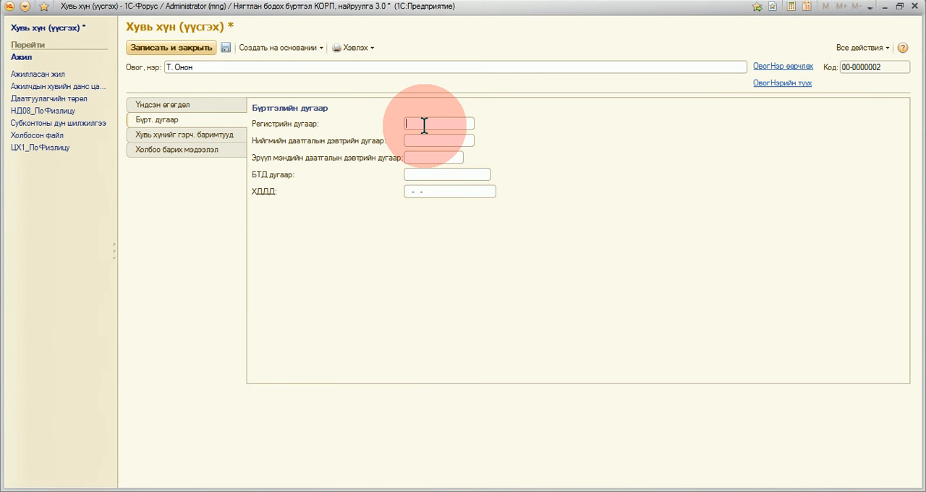
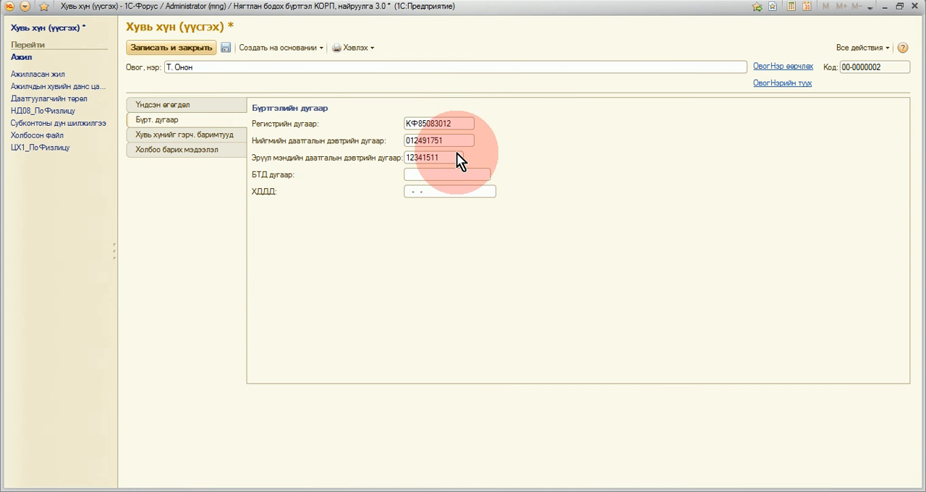
Step: Set the chief accountant's identity document type (Баримтын төрөл) to МУ-н Иргэний үнэмлэх
{"action": "left_click", "coordinate": [228, 141]}
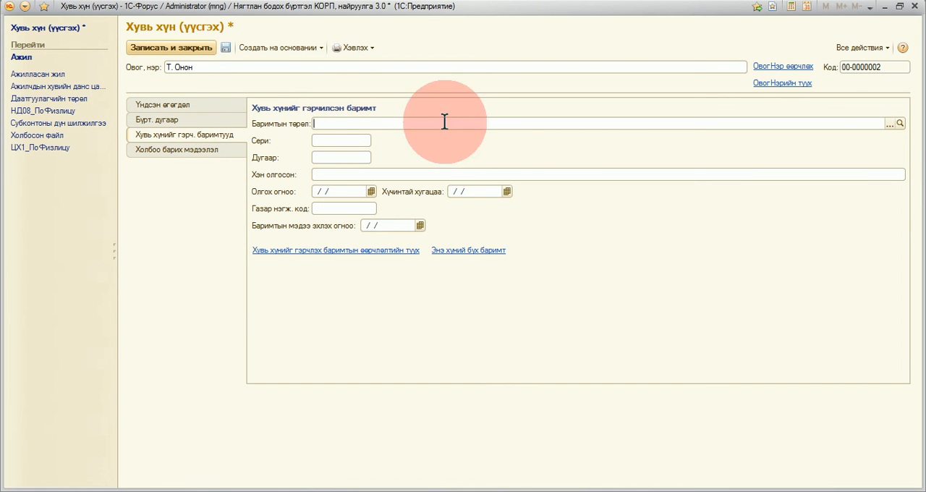
{"action": "left_click", "coordinate": [895, 124]}
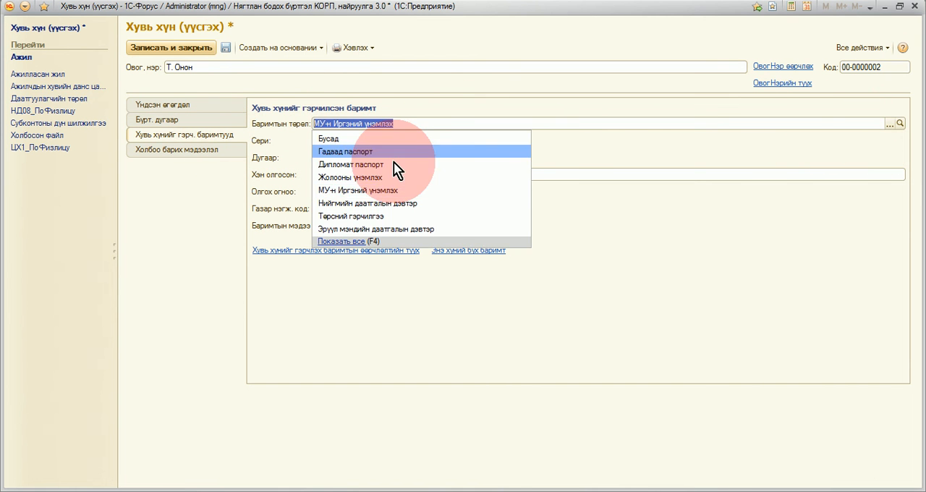
{"action": "left_click", "coordinate": [374, 191]}
Step: Enter Улсын бүртгэлийн ерөнхий газар as the issuing authority (Хэн олгосон) of the identity document
{"action": "left_click", "coordinate": [330, 176]}
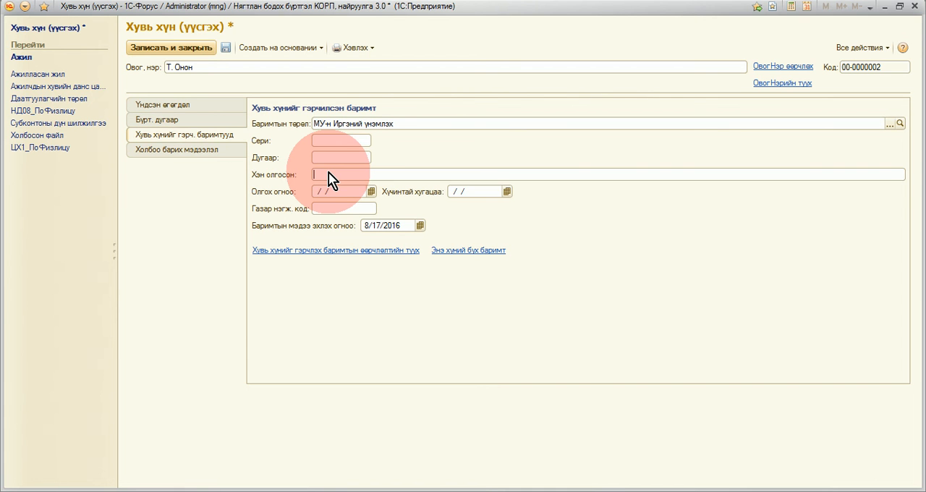
{"action": "type", "text": "Улсын бүртгэлийн ерөнхий ге"}
{"action": "type", "text": "зар"}
{"action": "key", "text": "Tab"}
Step: Set the identity document's issue date (Олгох огноо) to 2/3/2010 and its expiry date (Хүчинтай хугацаа) to 3/3/2020
{"action": "type", "text": "0203201"}
{"action": "type", "text": "010"}
{"action": "key", "text": "Tab"}
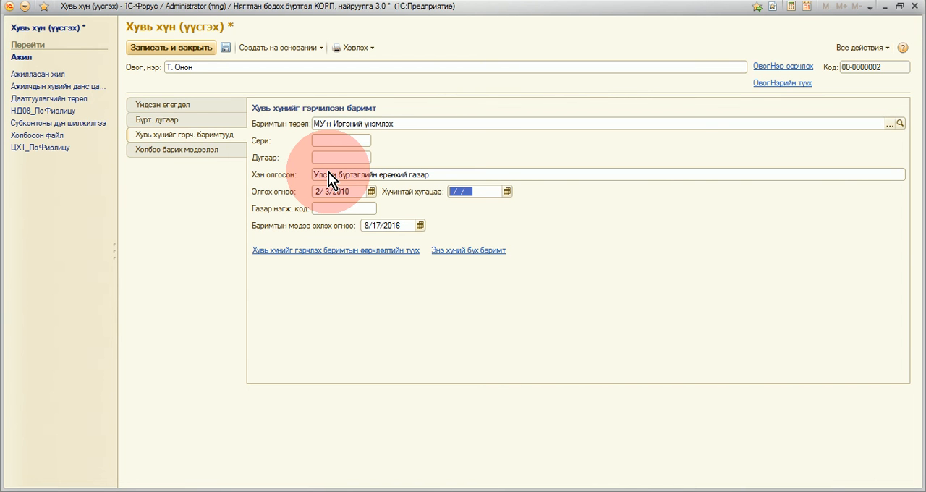
{"action": "type", "text": "0303202"}
{"action": "type", "text": "03/03/2020"}
{"action": "key", "text": "Tab"}
Step: Fill in the chief accountant's e-mail and home phone in the contact information, and save and close the individual record
{"action": "left_click", "coordinate": [217, 150]}
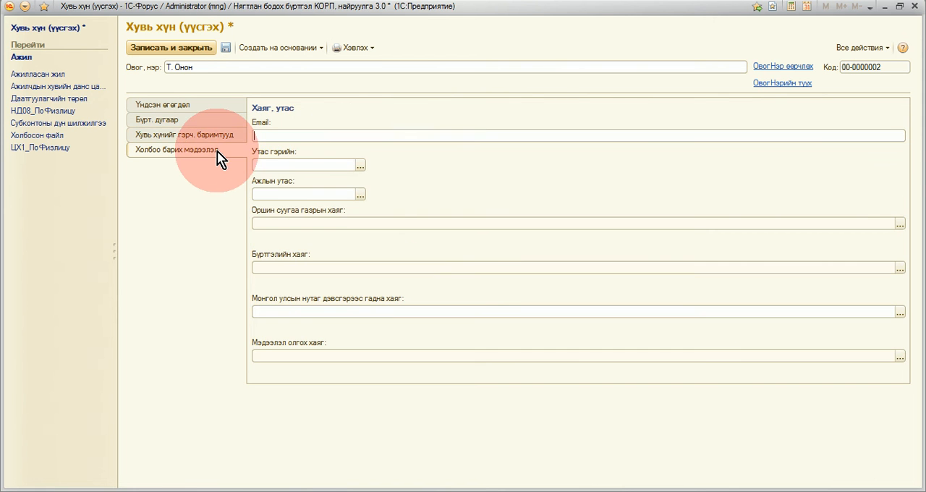
{"action": "left_click", "coordinate": [319, 136]}
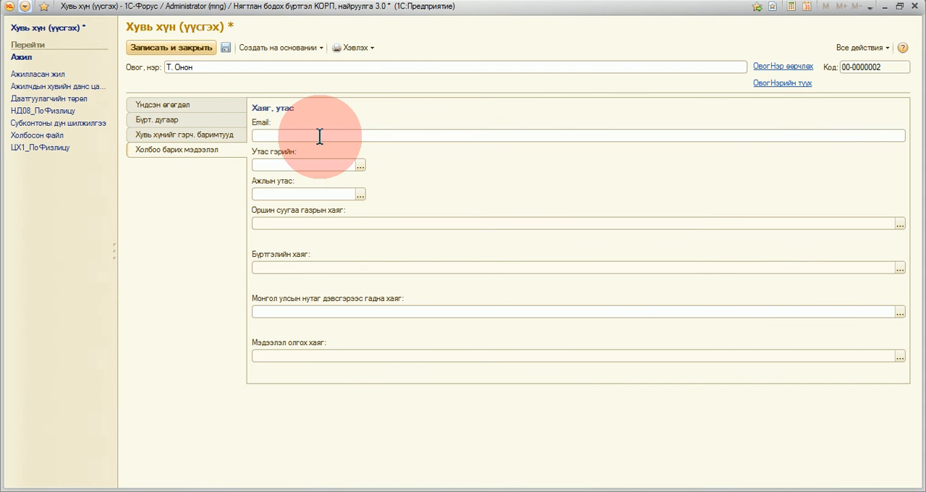
{"action": "key", "text": "Tab"}
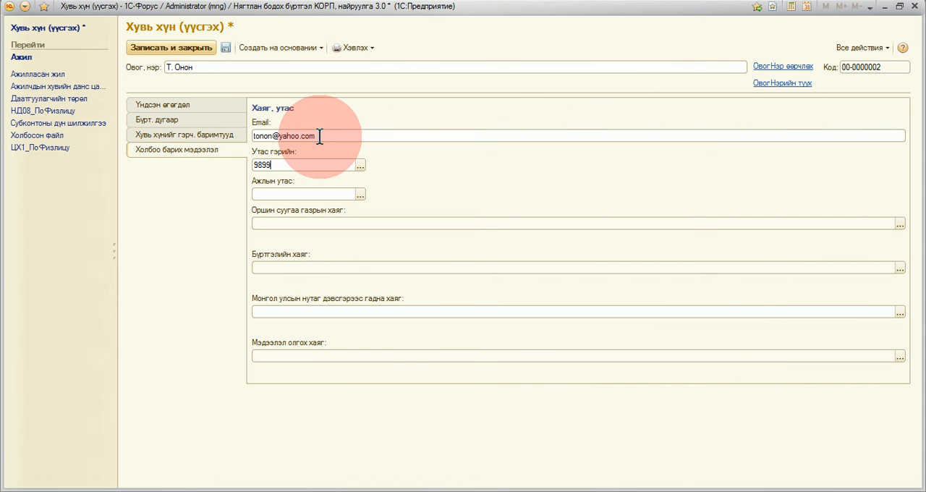
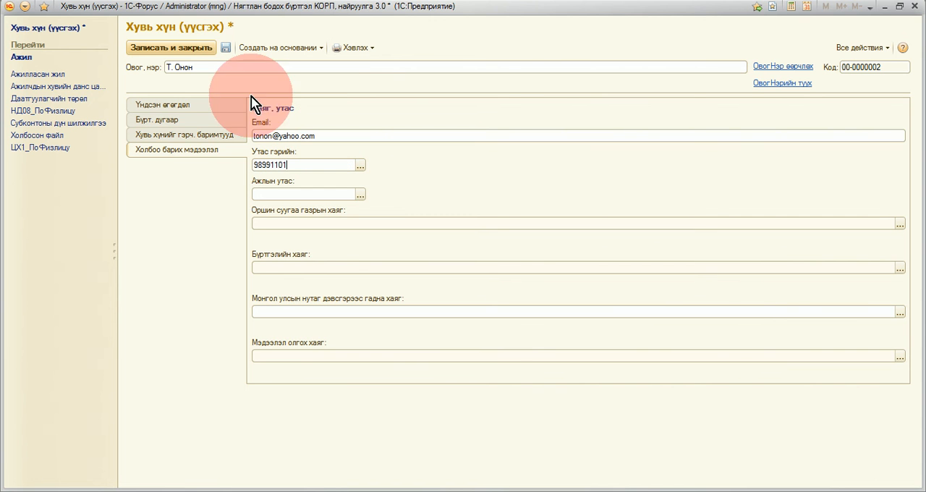
{"action": "left_click", "coordinate": [180, 45]}
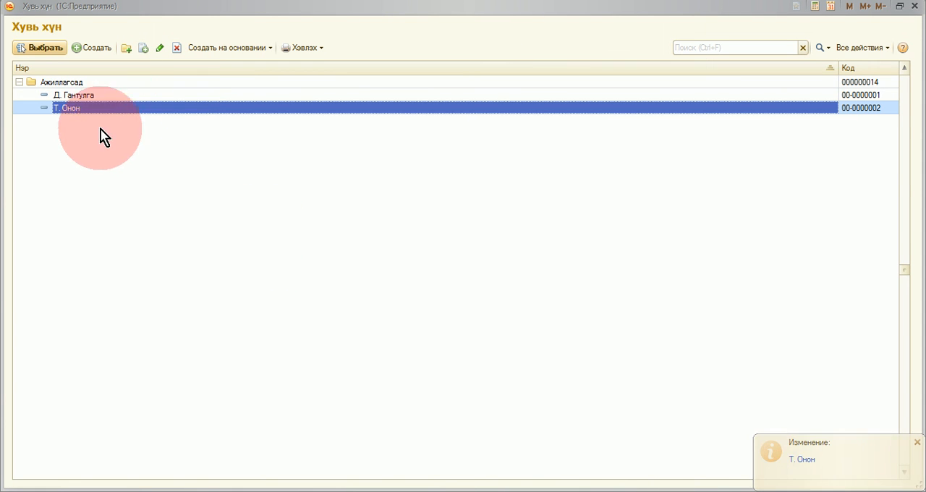
Step: Assign the new individual as chief accountant with position Ерөнхий ня-бо, valid from 01/01/2016, and save the responsible person record
{"action": "left_click", "coordinate": [28, 53]}
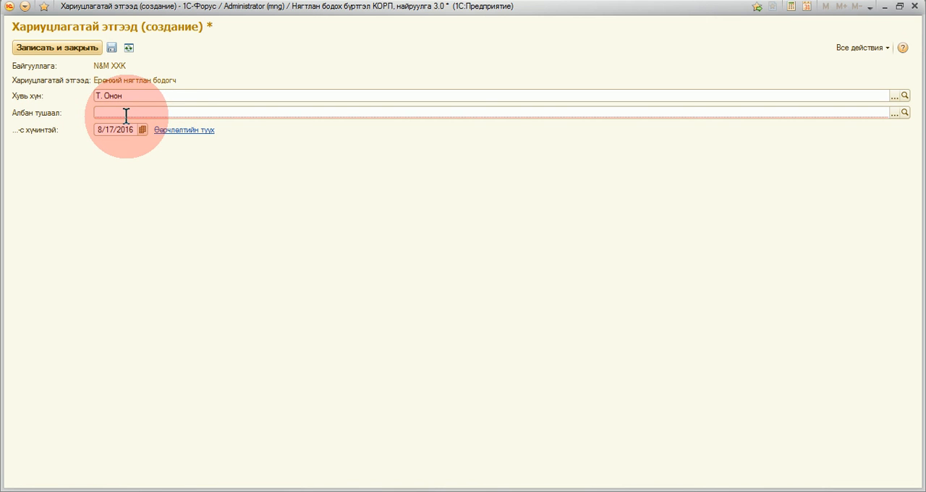
{"action": "type", "text": "-"}
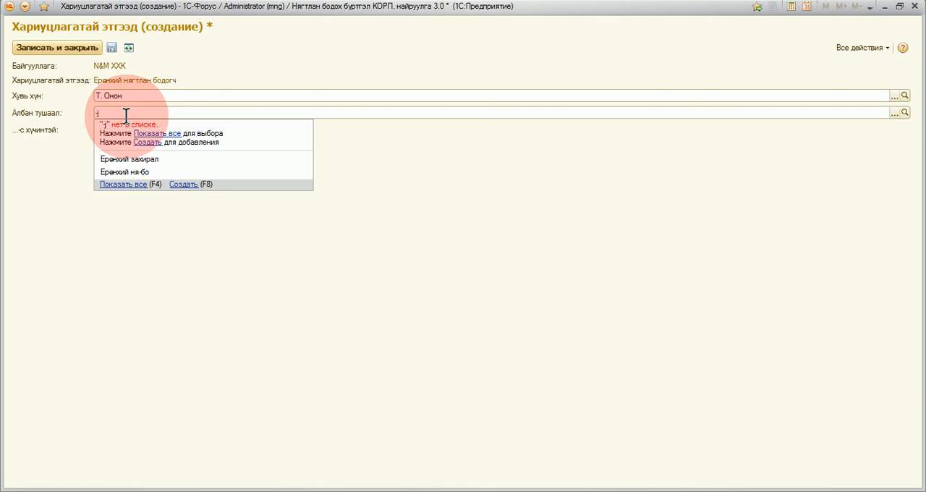
{"action": "key", "text": "BackSpace"}
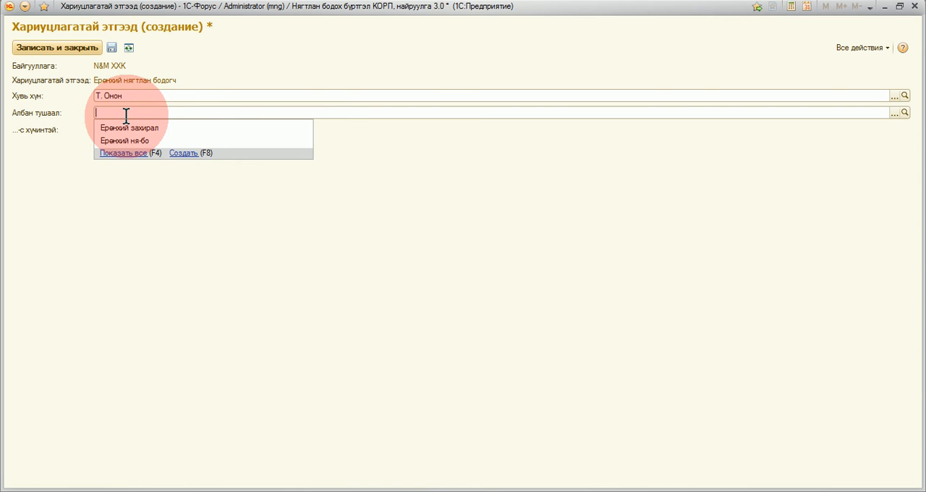
{"action": "type", "text": "ер"}
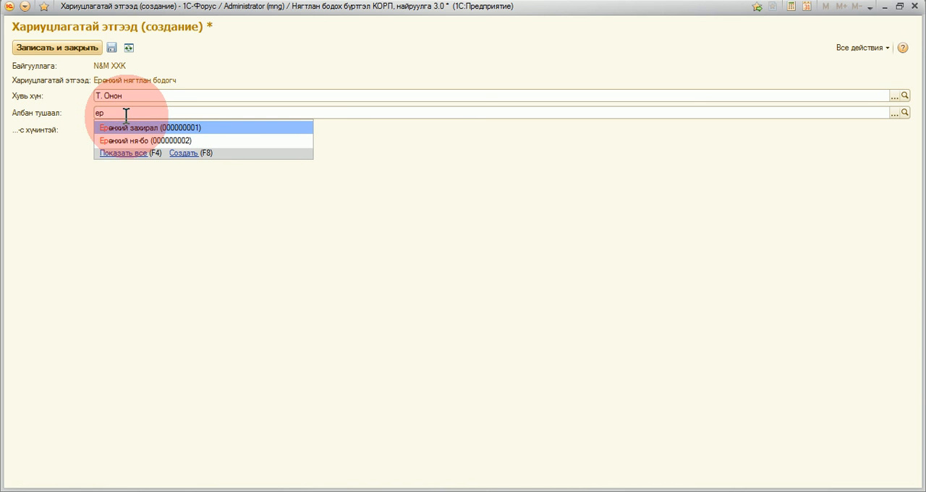
{"action": "left_click", "coordinate": [137, 140]}
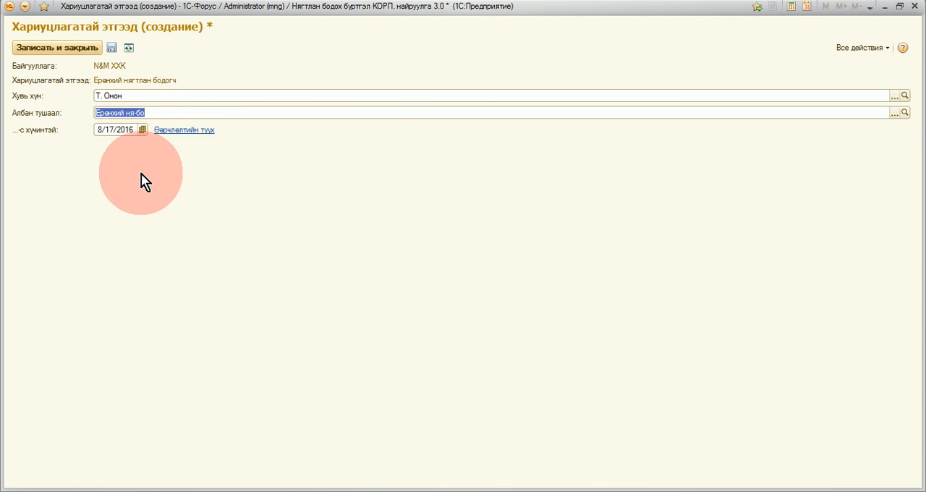
{"action": "left_click", "coordinate": [118, 131]}
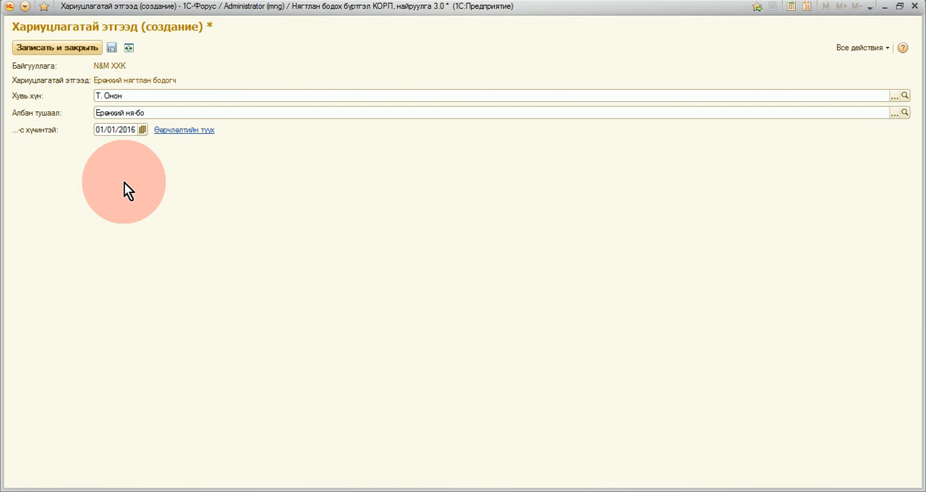
{"action": "left_click", "coordinate": [75, 49]}
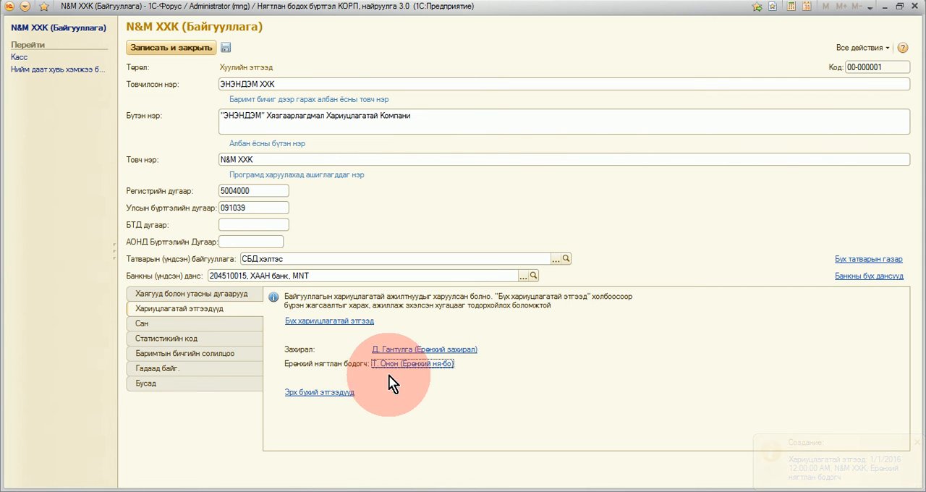
Step: Save and close the N&M ХХК organization card, and reopen it to check its responsible persons (Хариуцлагатай этгээдүүд)
{"action": "left_click", "coordinate": [171, 51]}
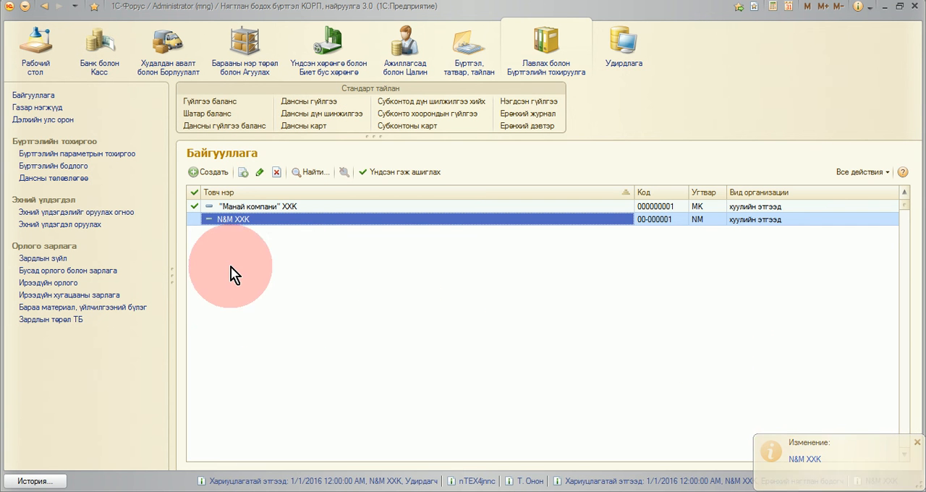
{"action": "double_click", "coordinate": [253, 222]}
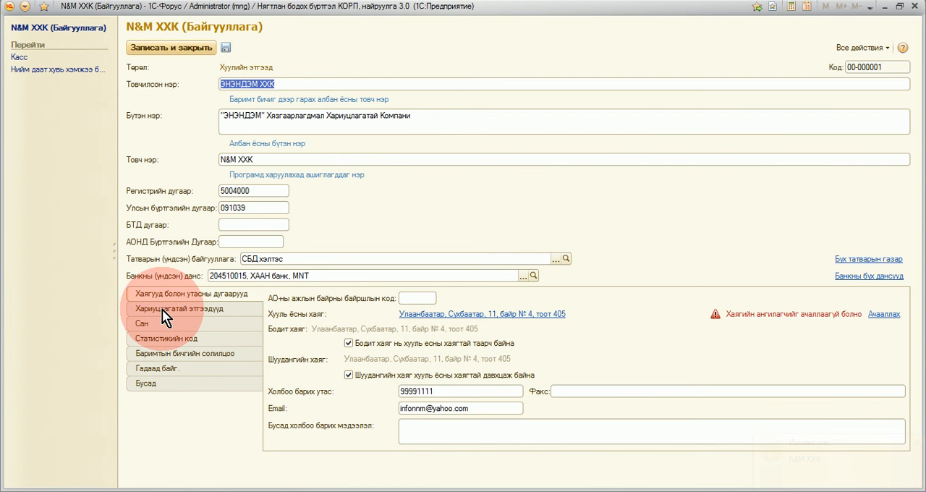
{"action": "left_click", "coordinate": [163, 309]}
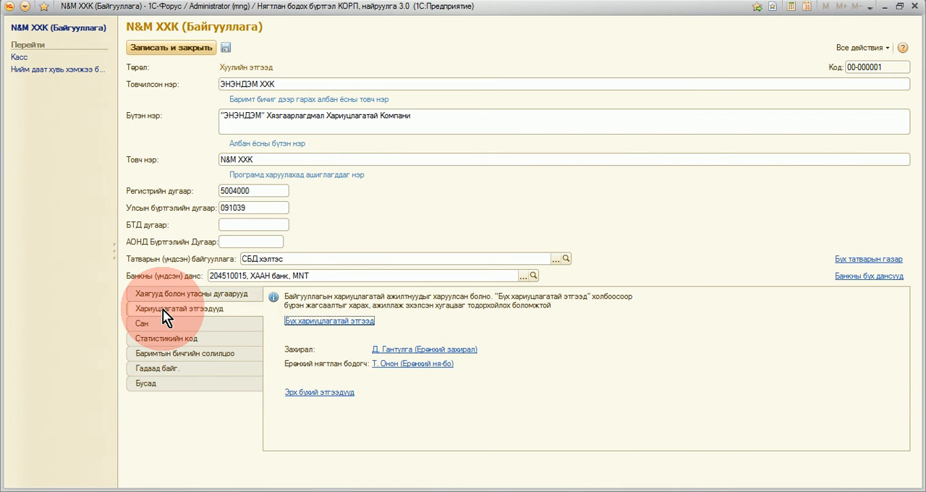